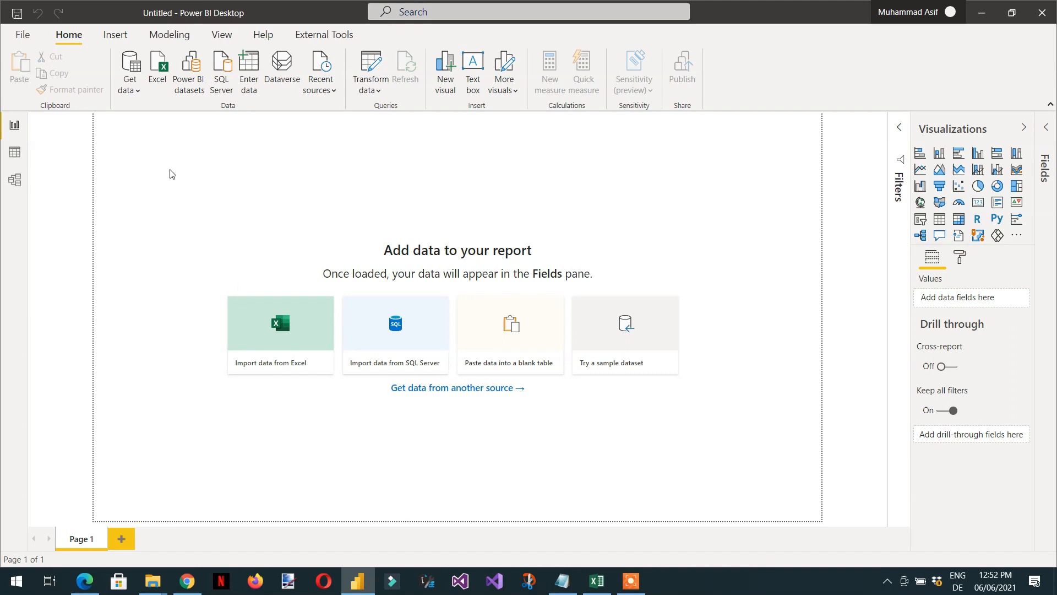
Connect to Google Analytics as the data source, searching the full source list for "google" and accepting the third-party service notice
left_click(136, 93)
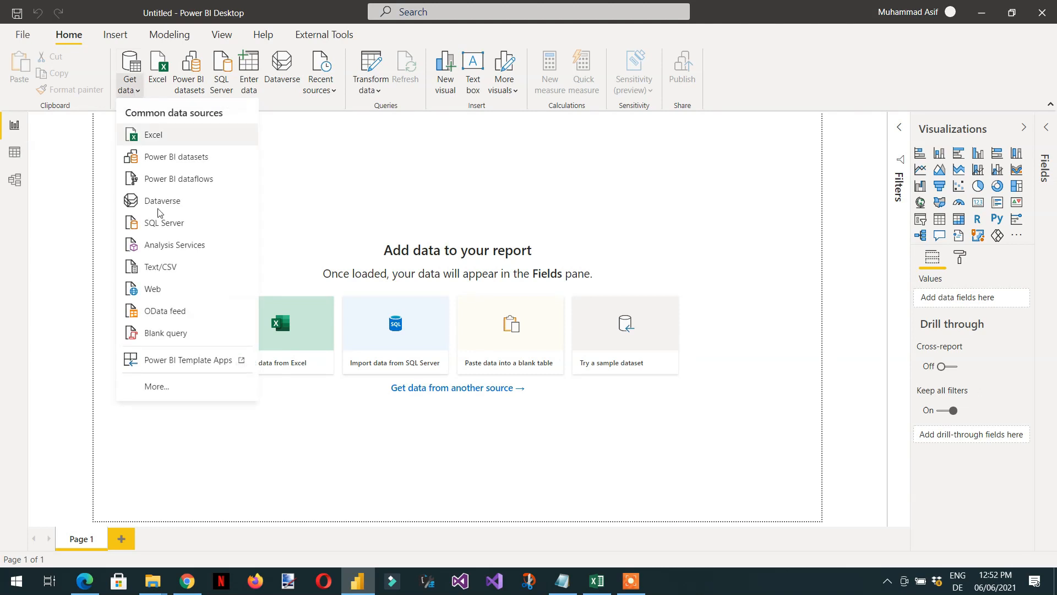
left_click(155, 387)
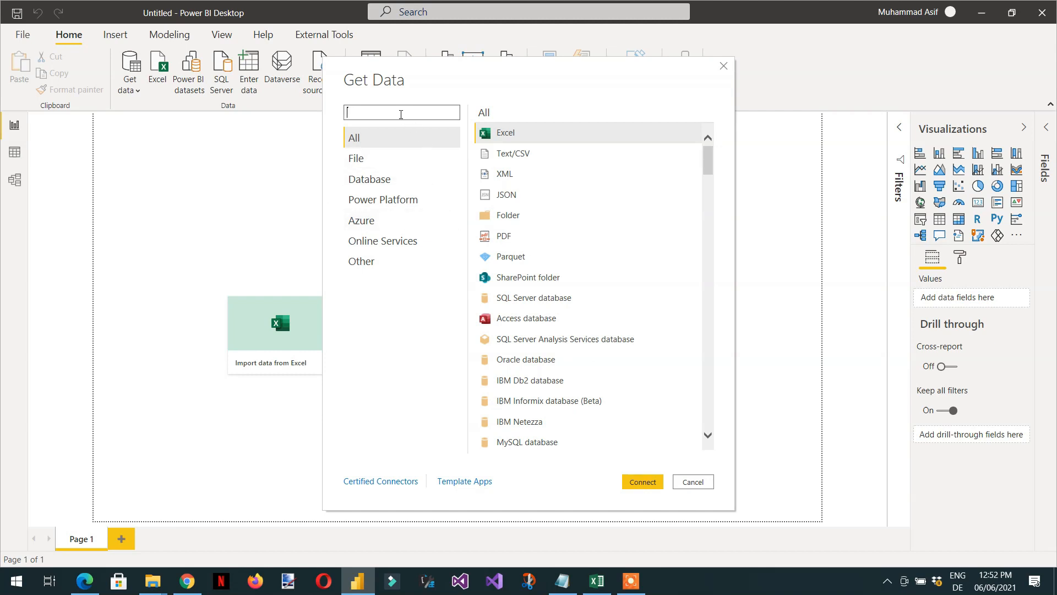
type("google")
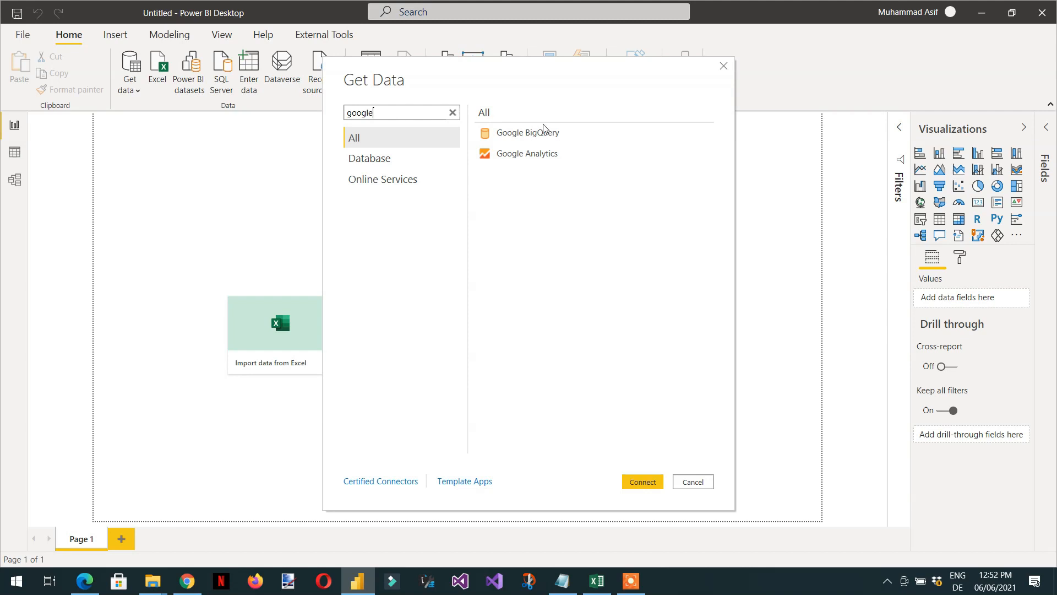
left_click(516, 159)
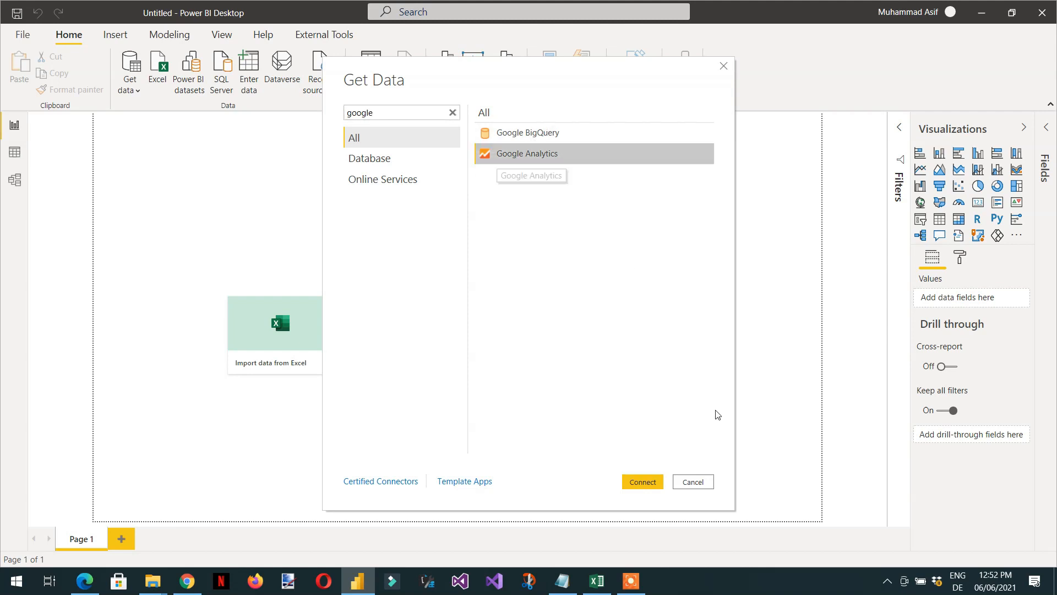
left_click(640, 483)
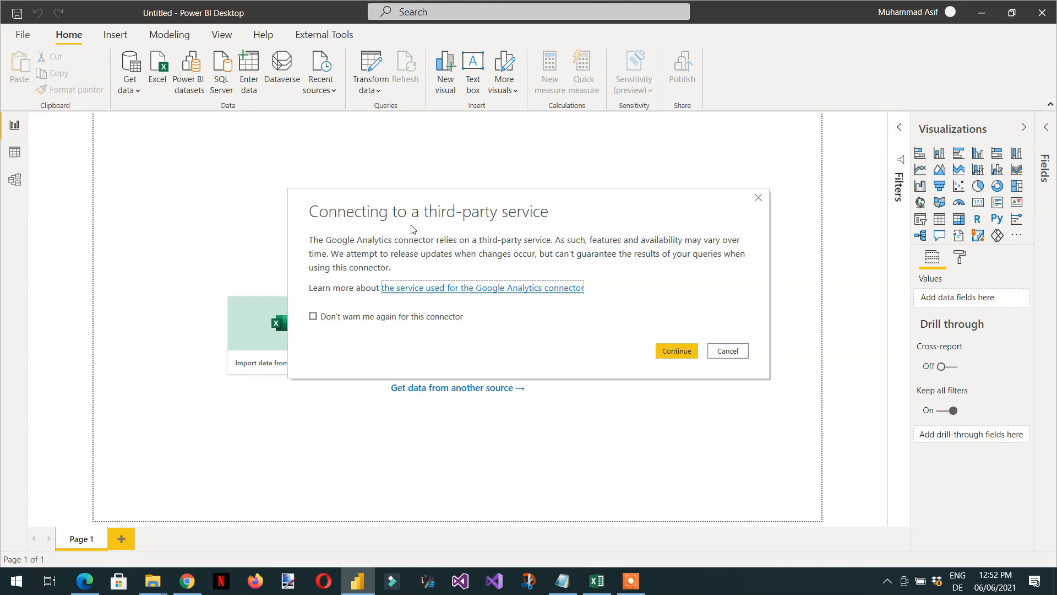
left_click(674, 352)
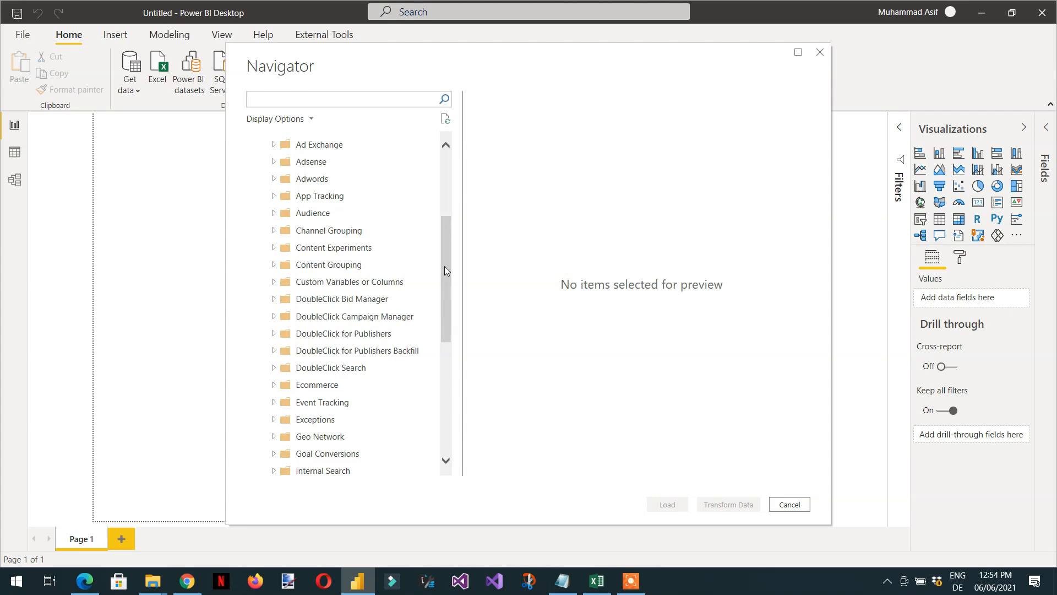
Peek into the Page Tracking folder, then expand the Session folder and include the Hits measure
left_click_drag(445, 269, 449, 336)
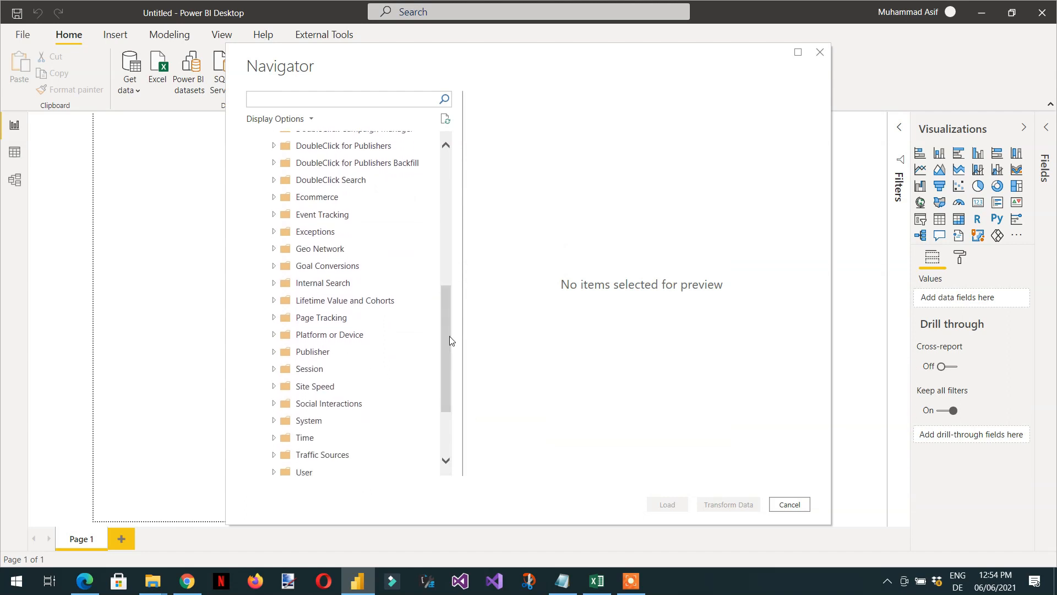
left_click(274, 318)
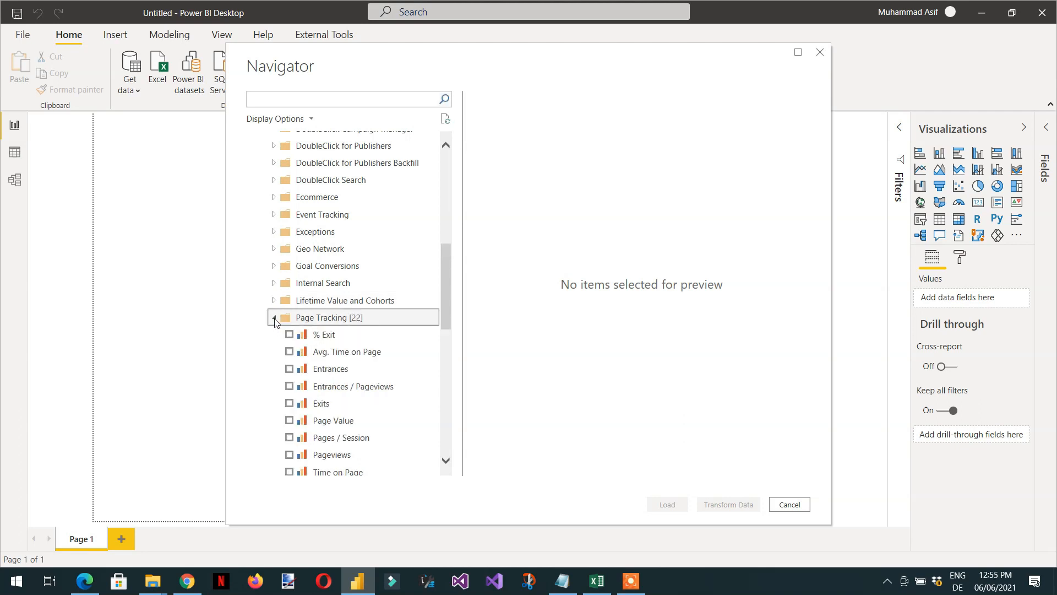
left_click(274, 318)
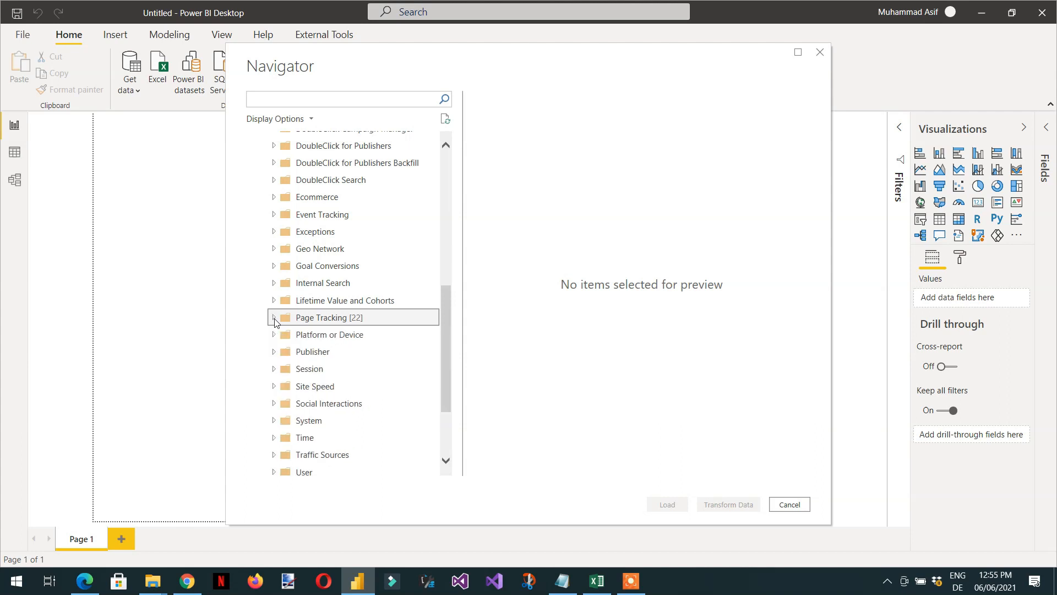
key("Down")
key("Right")
key("Down")
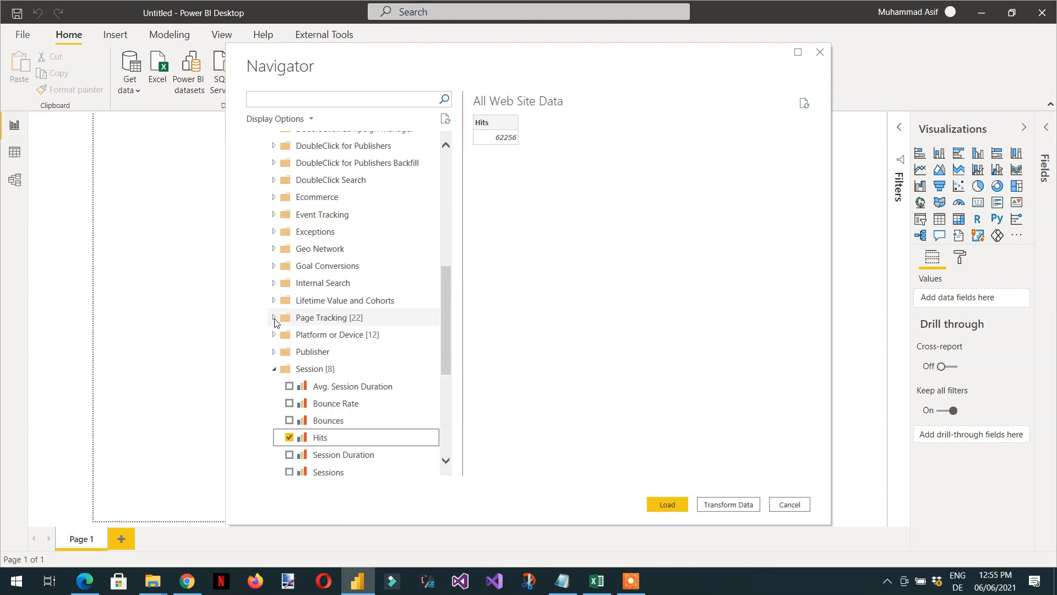
Include the Sessions measure from the Session folder in the selected data
key("Down")
key("Down")
key("Down")
key("Down")
key("Down")
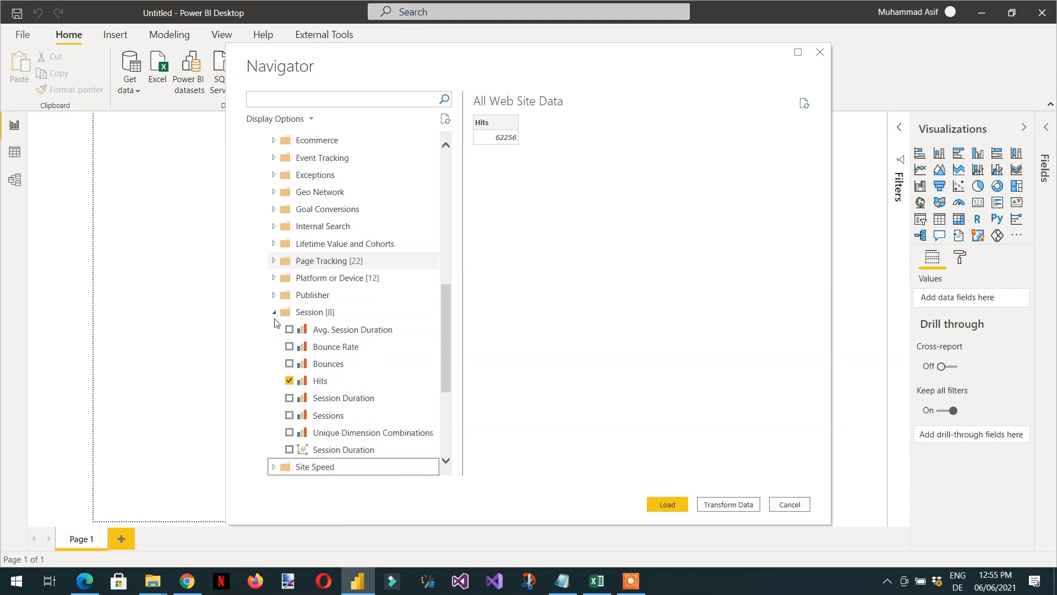
key("Up")
key("Up")
key("Up")
key("space")
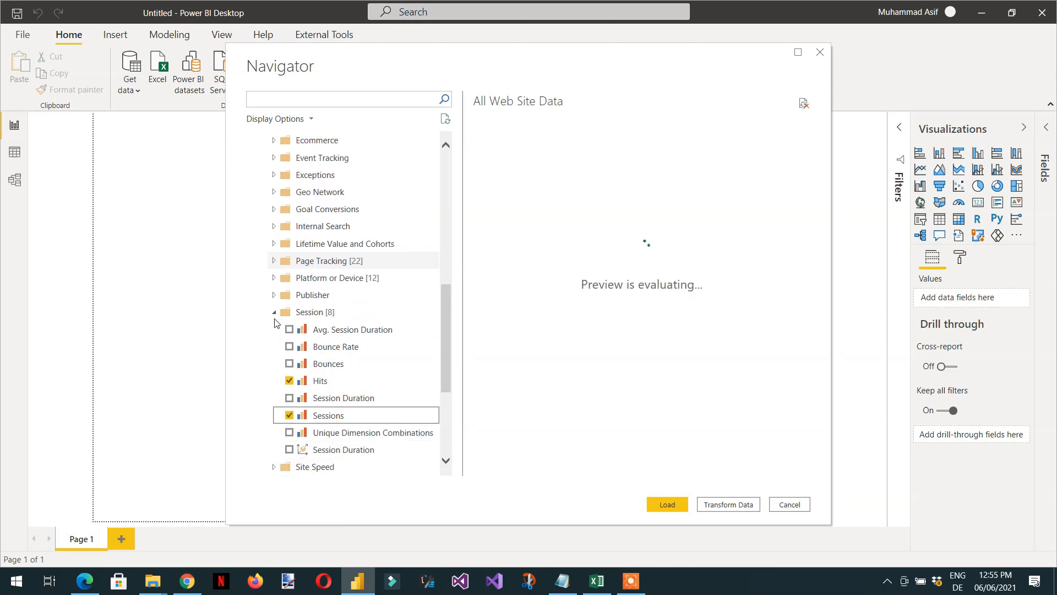
Expand the Social Interactions folder and look through the fields it offers
key("Down")
key("Down")
key("Down")
key("Down")
key("Down")
key("Up")
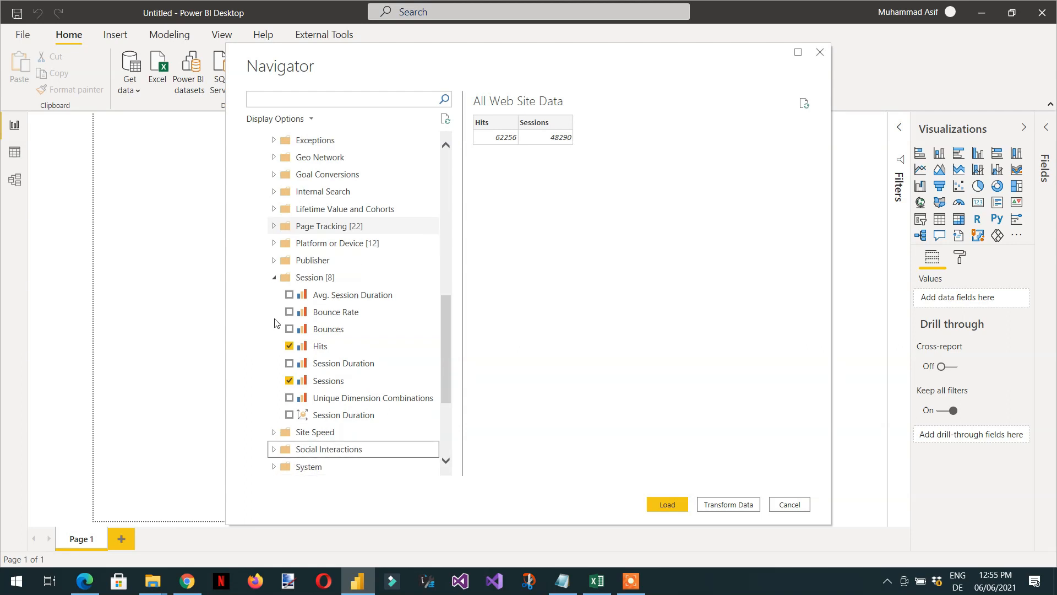
key("Right")
key("Down")
key("Down")
key("Down")
key("Down")
key("Down")
key("Down")
key("Down")
key("Down")
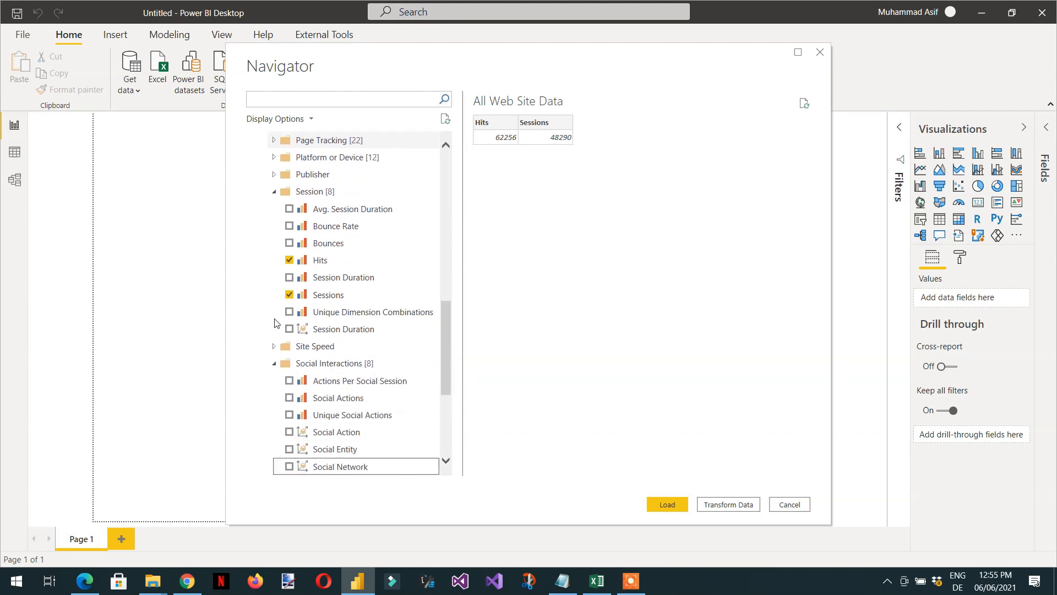
key("Down")
key("Down")
key("Down")
key("Up")
key("Up")
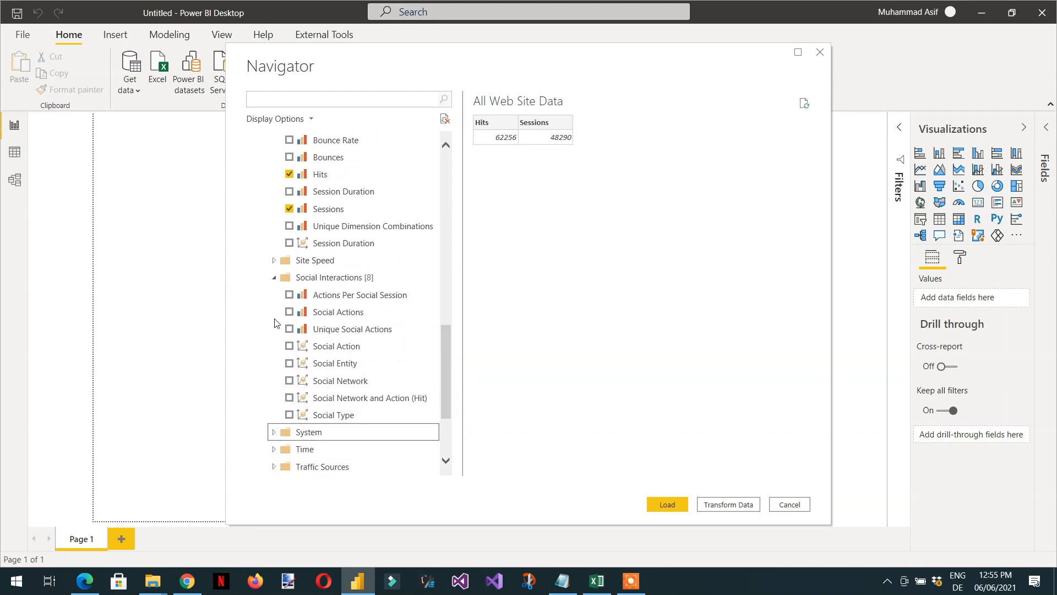
Expand the System folder and examine its fields down to the folders that follow it
key("Right")
key("Down")
key("Down")
key("Down")
key("Down")
key("Down")
key("Down")
key("Down")
key("Down")
key("Down")
key("Down")
key("Down")
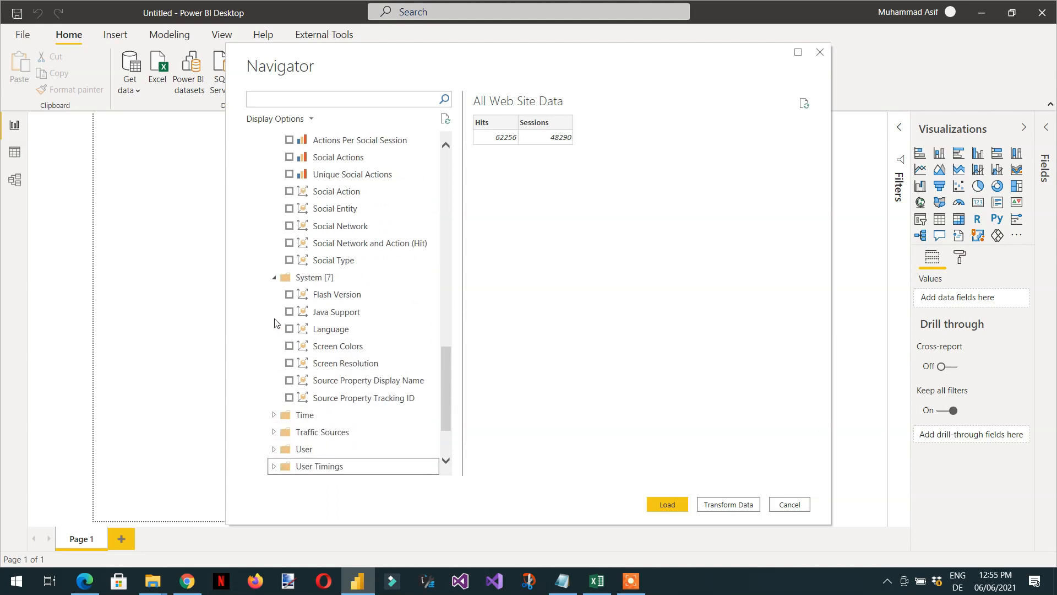
Expand the Time folder and include the Date dimension in the selected data
key("Up")
key("Up")
key("Up")
key("Right")
key("Down")
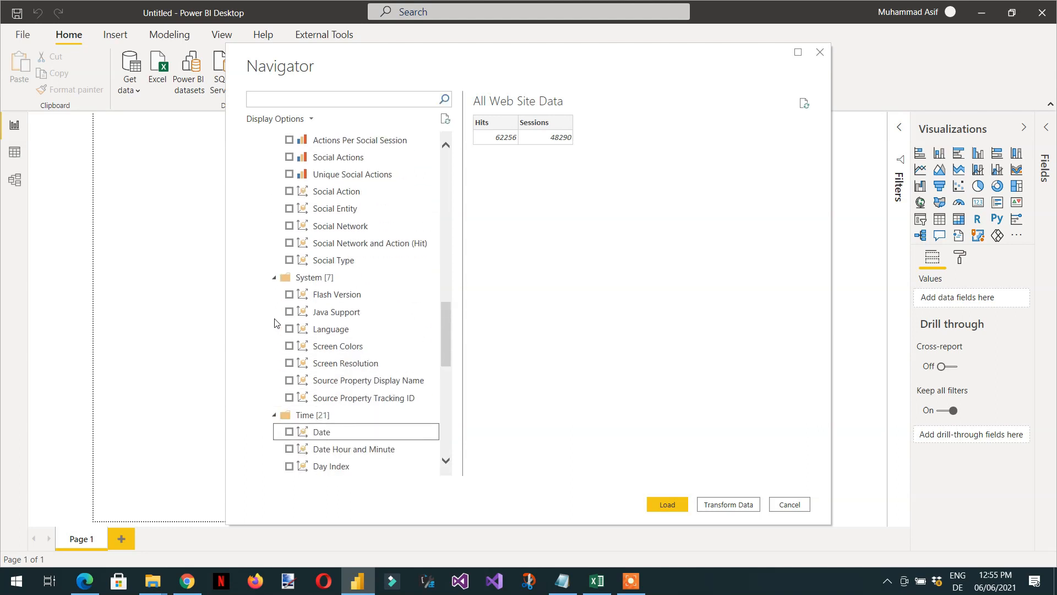
key("space")
Look through the remaining date and time fields of the Time folder
key("Down")
key("Down")
key("Down")
key("Down")
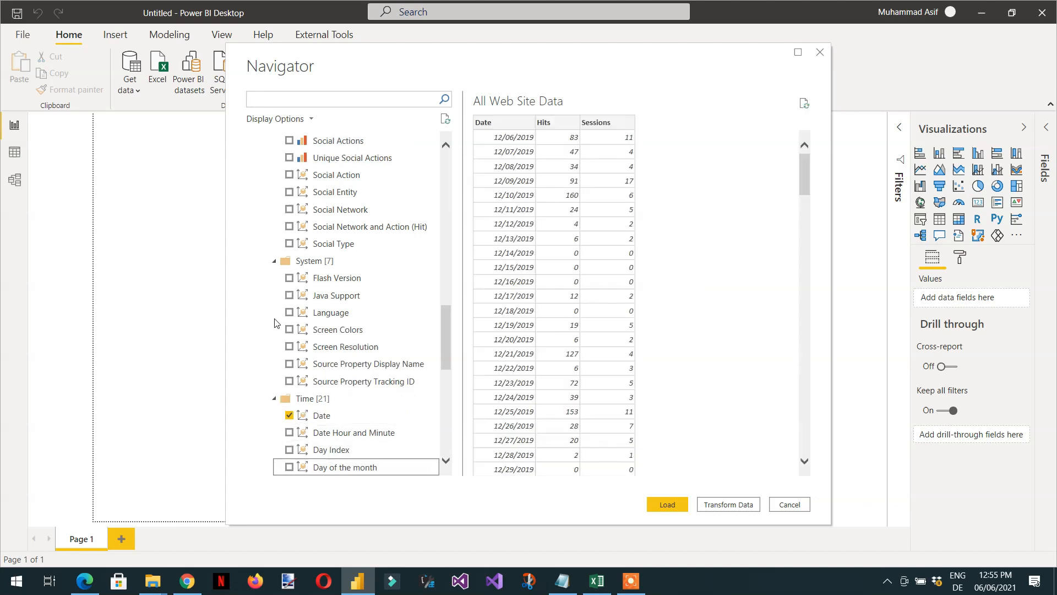
key("Down")
key("Down")
key("Down")
key("Down")
key("Down")
key("Down")
key("Down")
key("Down")
key("Down")
key("Down")
key("Down")
key("Down")
key("Down")
key("Down")
key("Down")
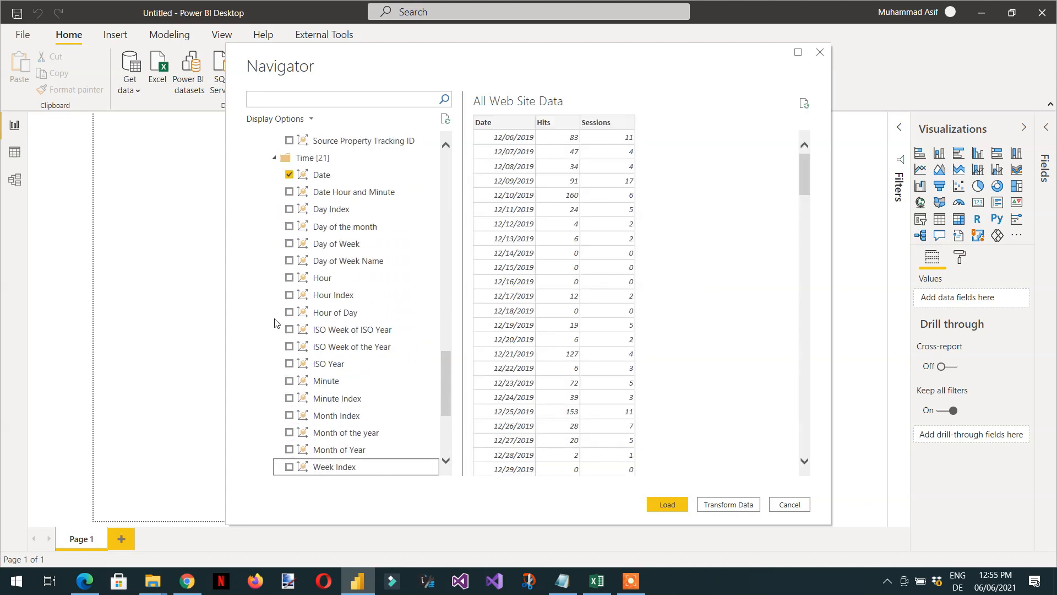
key("Down")
key("Down")
key("Down")
key("Down")
Expand the Traffic Sources folder and include the Organic Searches measure
key("Up")
key("Up")
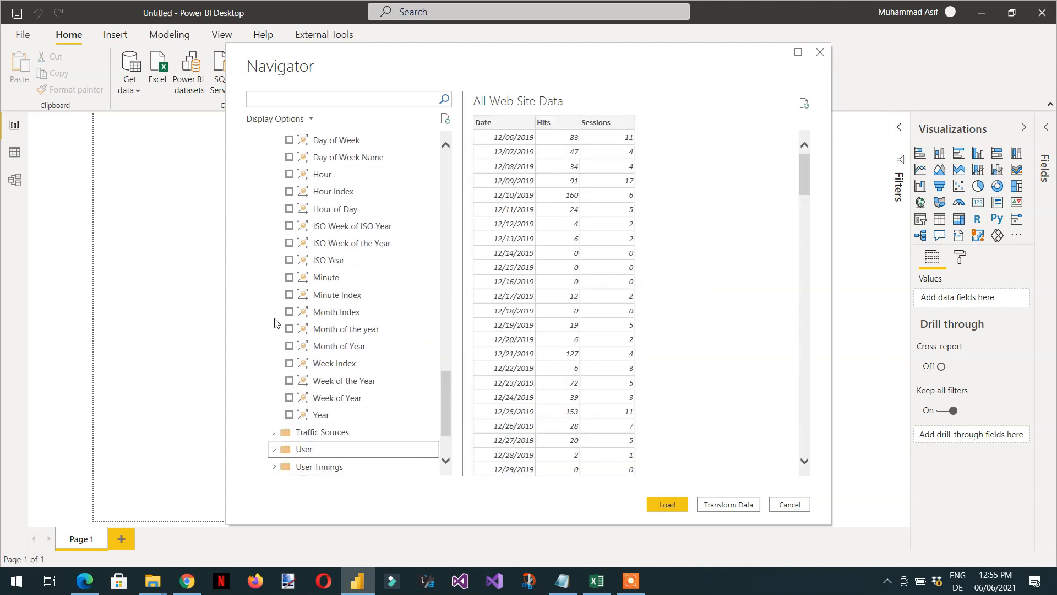
key("Right")
key("Down")
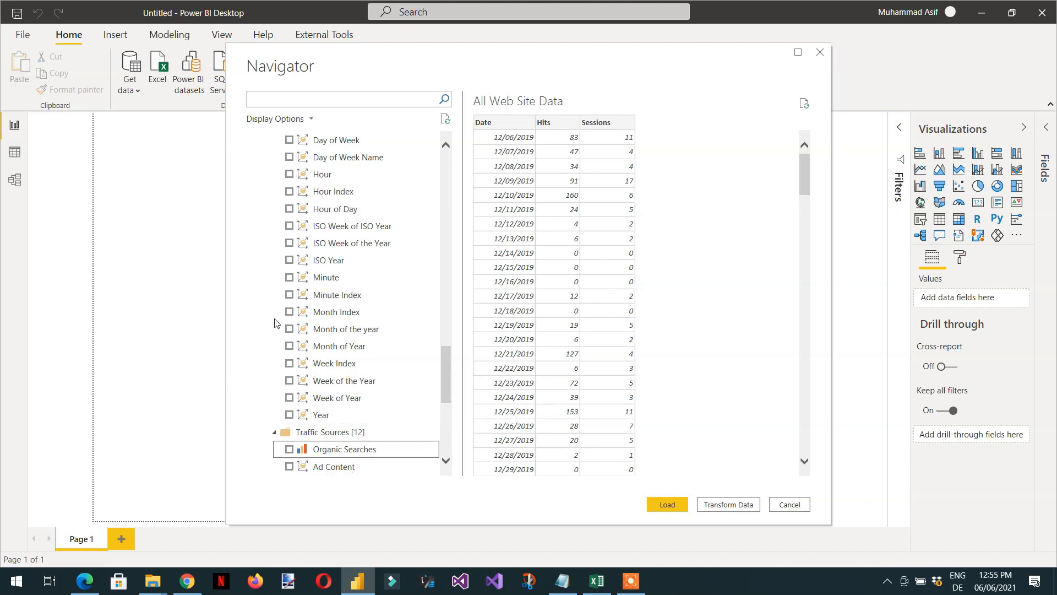
key("space")
Examine the other fields of the Traffic Sources folder, from Ad Content to Source / Medium
key("Down")
key("Down")
key("Down")
key("Down")
key("Down")
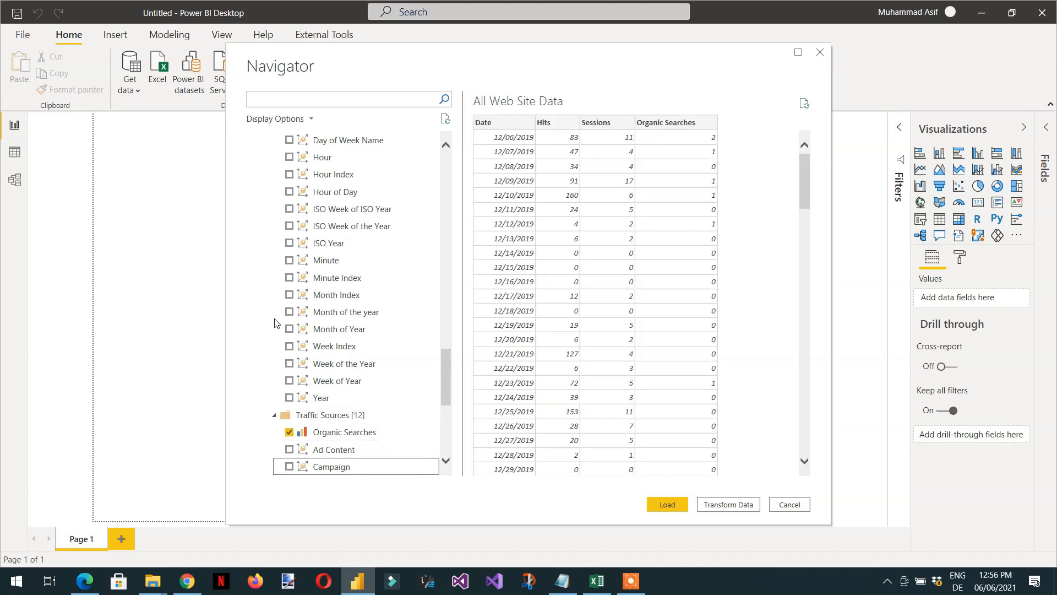
key("Down")
key("Down")
key("Down")
key("Down")
key("Down")
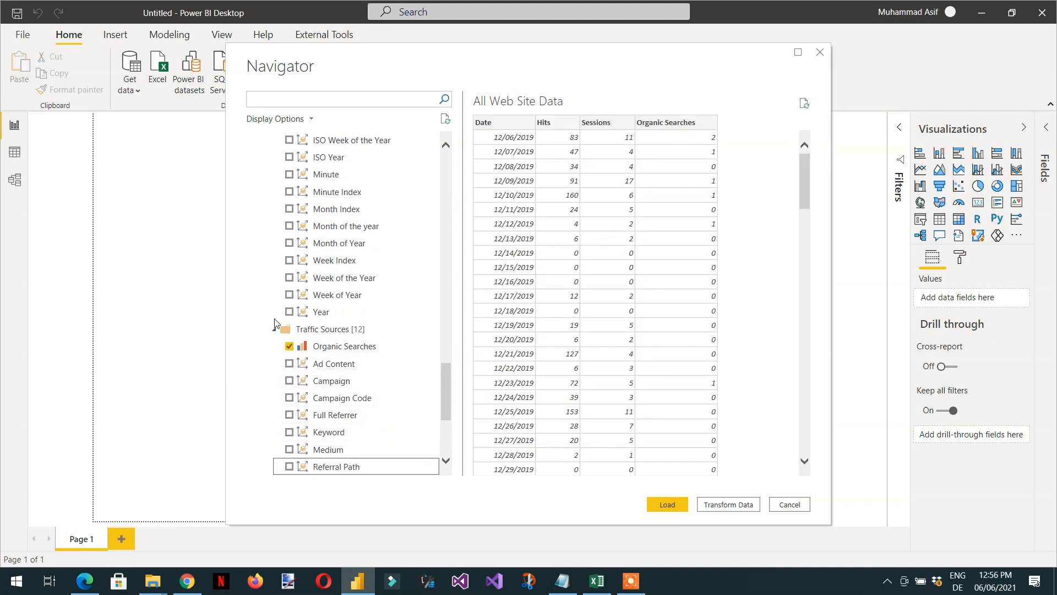
key("Down")
key("Down")
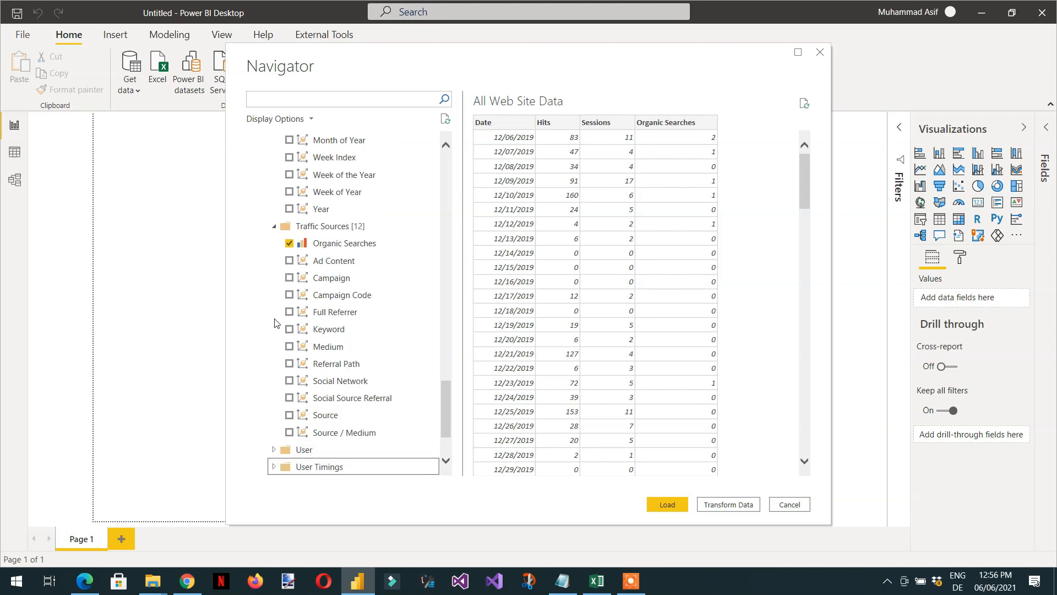
Expand the User folder and include the New Users measure in the selected data
key("Right")
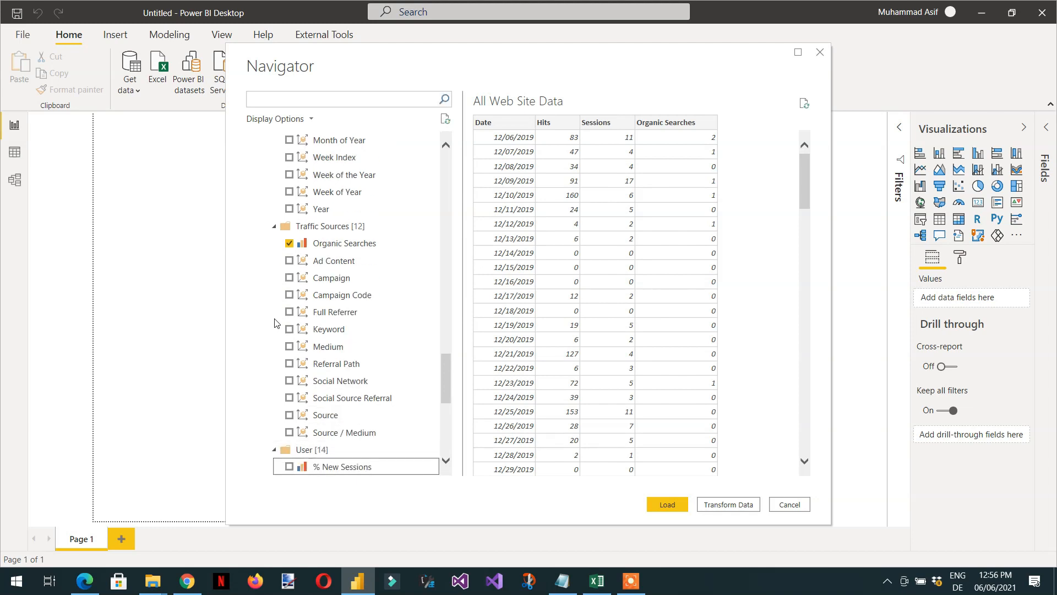
key("Down")
key("Down")
key("Down")
key("Down")
key("Down")
key("Down")
key("Down")
key("Down")
key("Down")
key("Down")
key("Down")
key("Up")
key("Up")
key("Up")
key("Up")
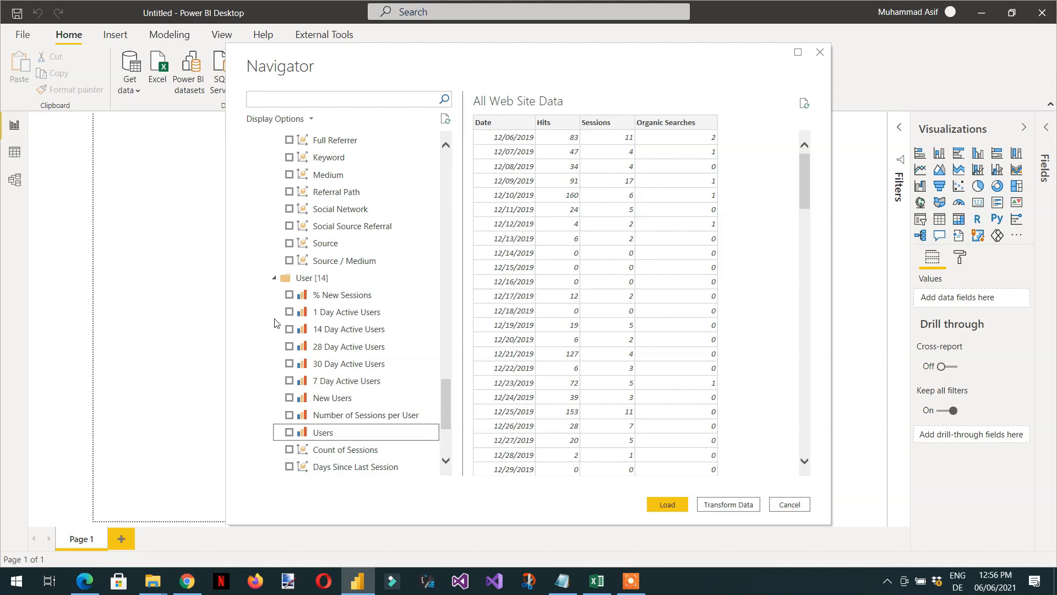
key("space")
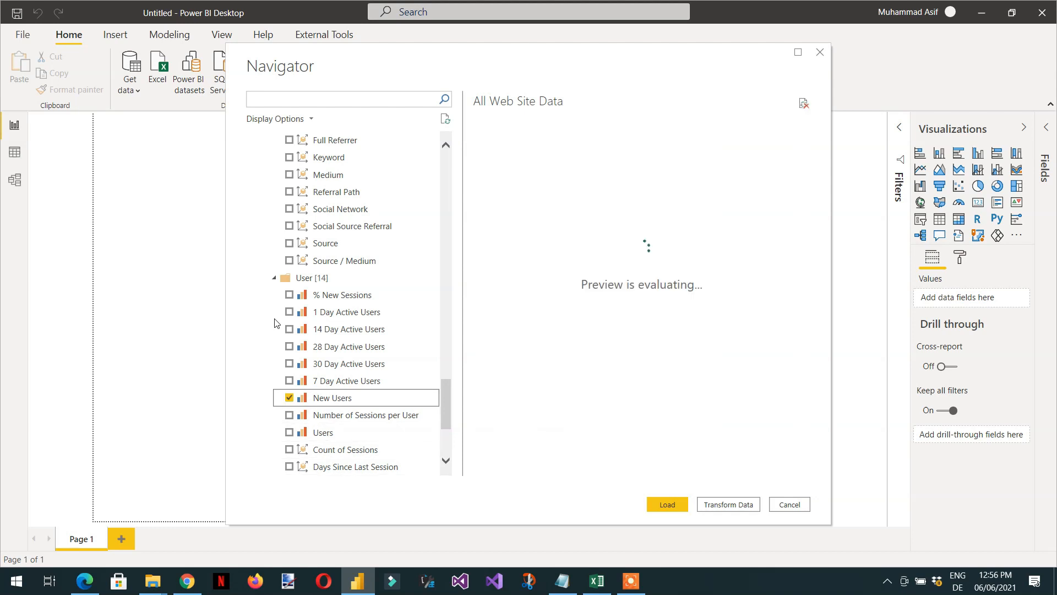
Expand the User Timings folder and look through its fields and the remaining entries of the data tree
key("Down")
key("Down")
key("Down")
key("Down")
key("Down")
key("Down")
key("Down")
key("Down")
key("Down")
key("Down")
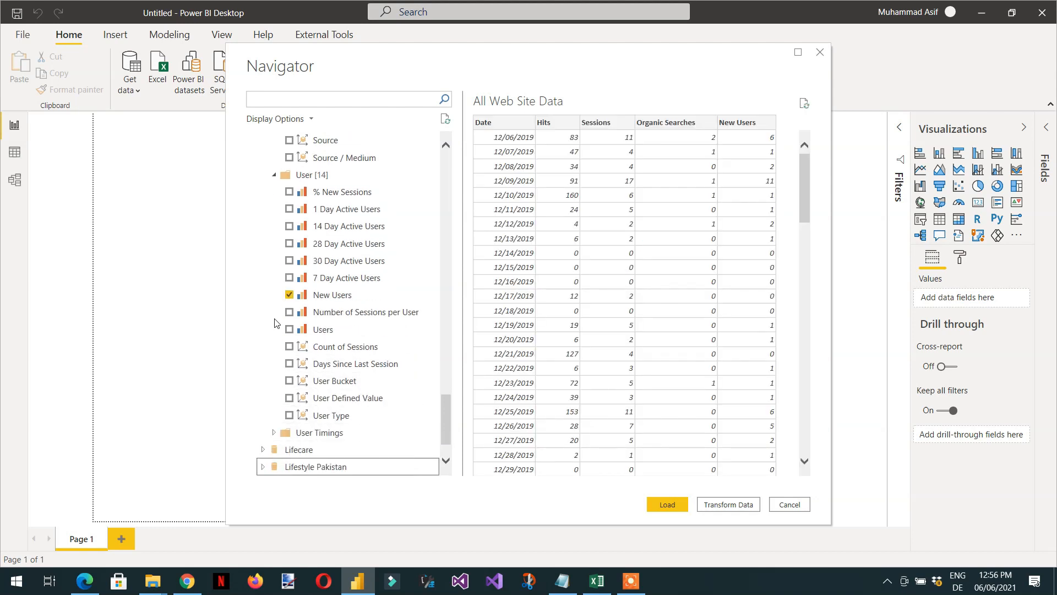
key("Up")
key("Up")
key("Right")
key("Down")
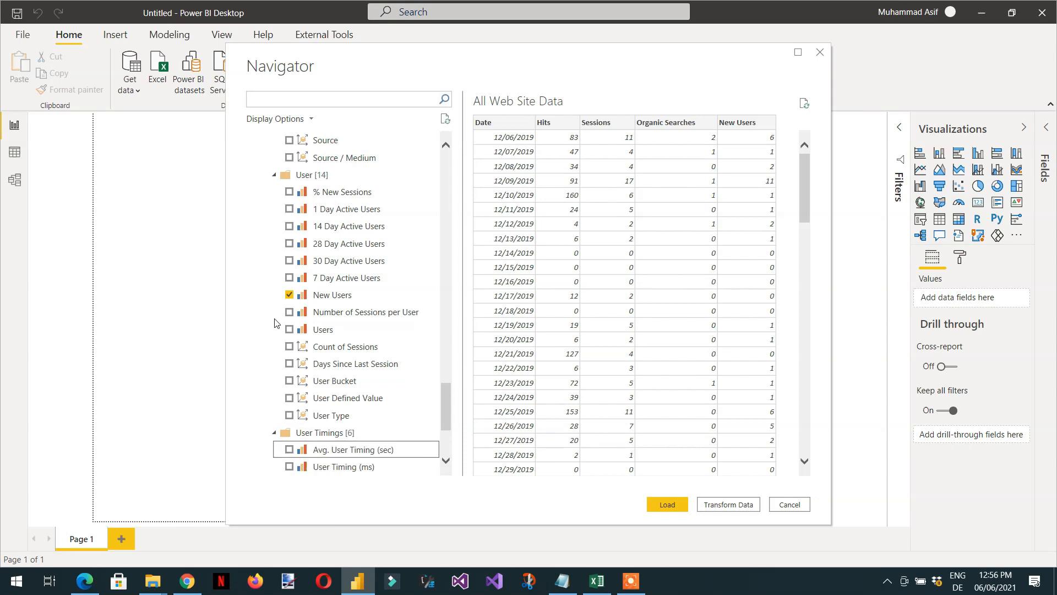
key("Down")
key("Down")
key("Down")
key("Down")
key("Down")
key("Down")
key("Down")
key("Down")
key("Down")
key("Up")
key("Up")
key("Up")
key("Up")
key("Up")
key("Up")
key("Up")
key("Up")
key("Up")
key("Up")
key("Up")
key("Up")
key("Up")
key("Up")
key("Up")
key("Up")
key("Up")
key("Up")
key("Up")
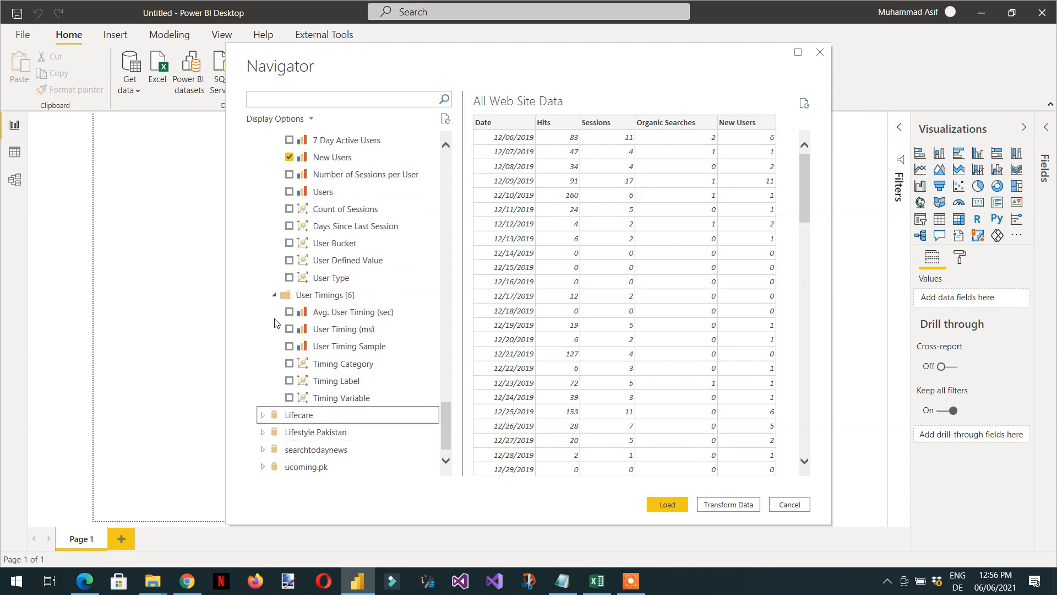
Review the expanded folders of the data tree from User Timings back up to Session, checking which fields are included
key("Up")
key("Up")
key("Up")
key("Up")
key("Up")
key("Up")
key("Up")
key("Up")
key("Up")
key("Up")
key("Up")
key("Up")
key("Up")
key("Up")
key("Up")
key("Up")
key("Up")
key("Up")
key("Up")
key("Up")
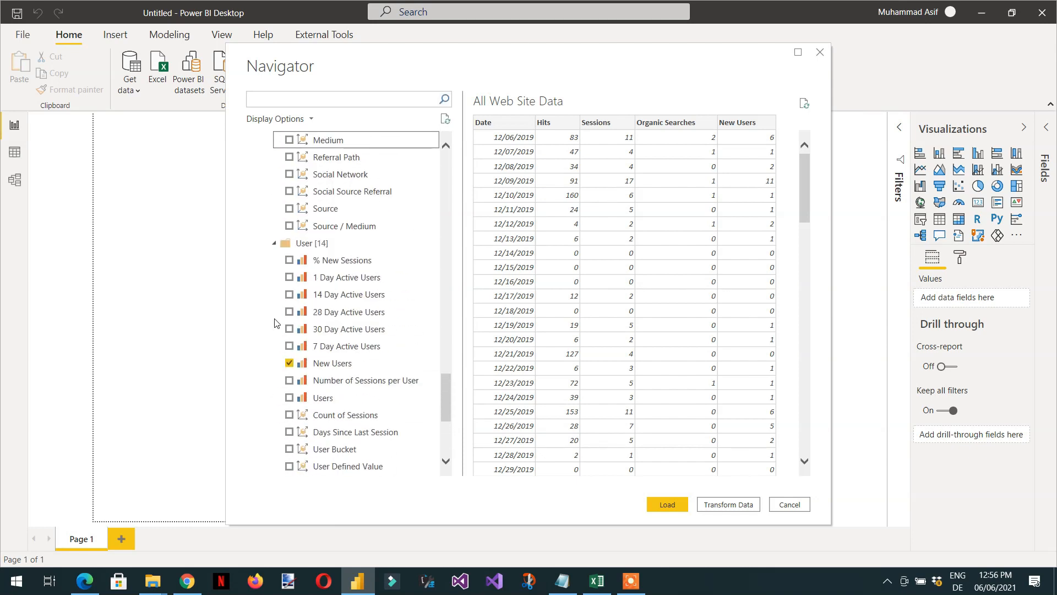
key("Up")
key("Up")
key("Up")
key("Up")
key("Up")
key("Up")
key("Up")
key("Up")
key("Up")
key("Up")
key("Up")
key("Up")
key("Up")
key("Up")
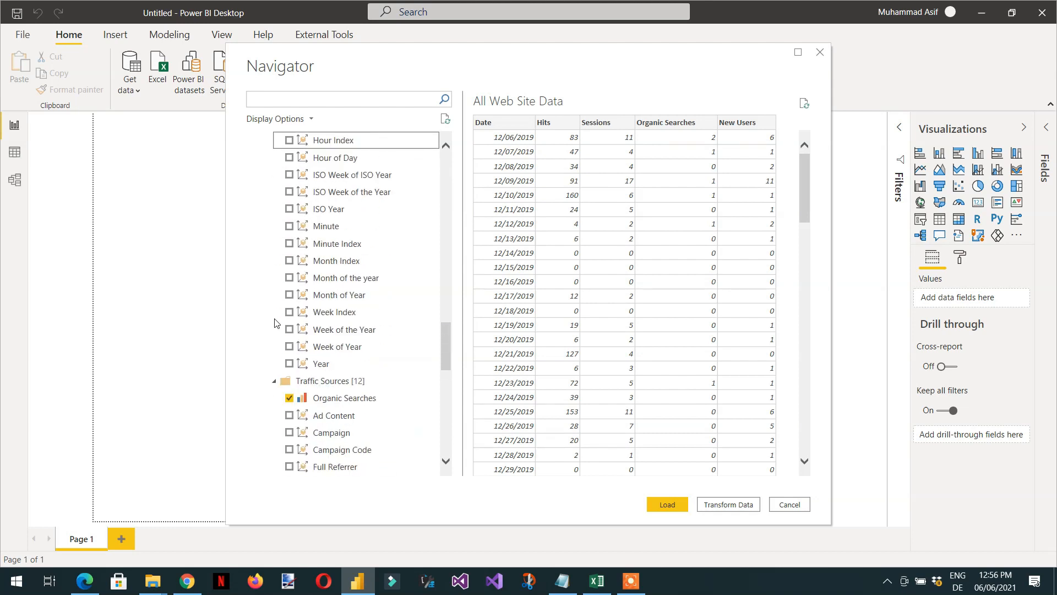
key("Up")
key("Up")
key("Up")
key("Up")
key("Up")
key("Up")
key("Up")
key("Up")
key("Up")
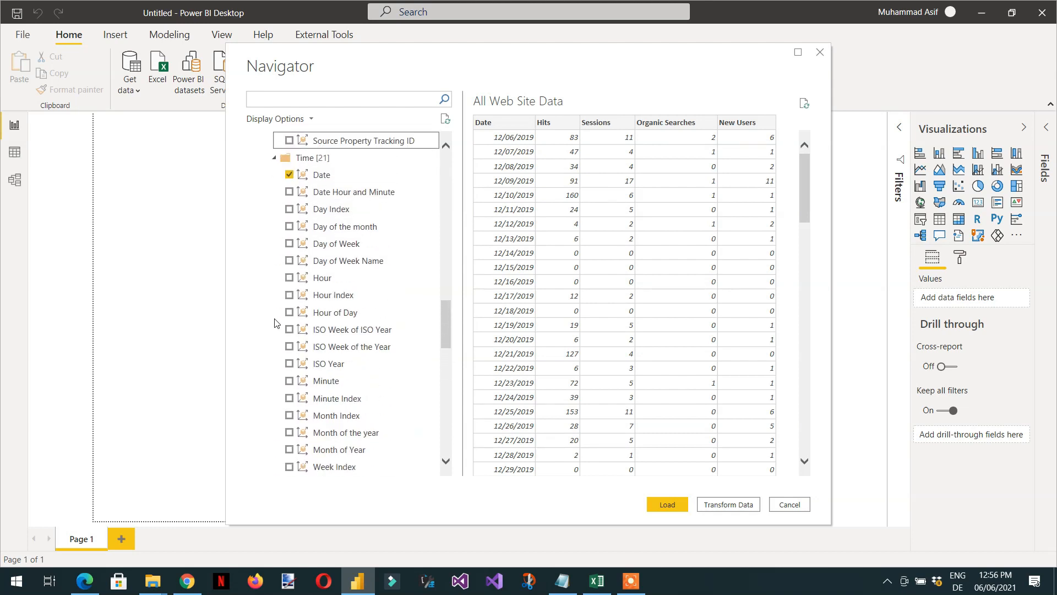
key("Up")
key("Up")
key("Up")
key("Up")
key("Up")
key("Up")
key("Up")
key("Up")
key("Up")
key("Up")
key("Up")
key("Up")
key("Up")
key("Up")
key("Up")
key("Up")
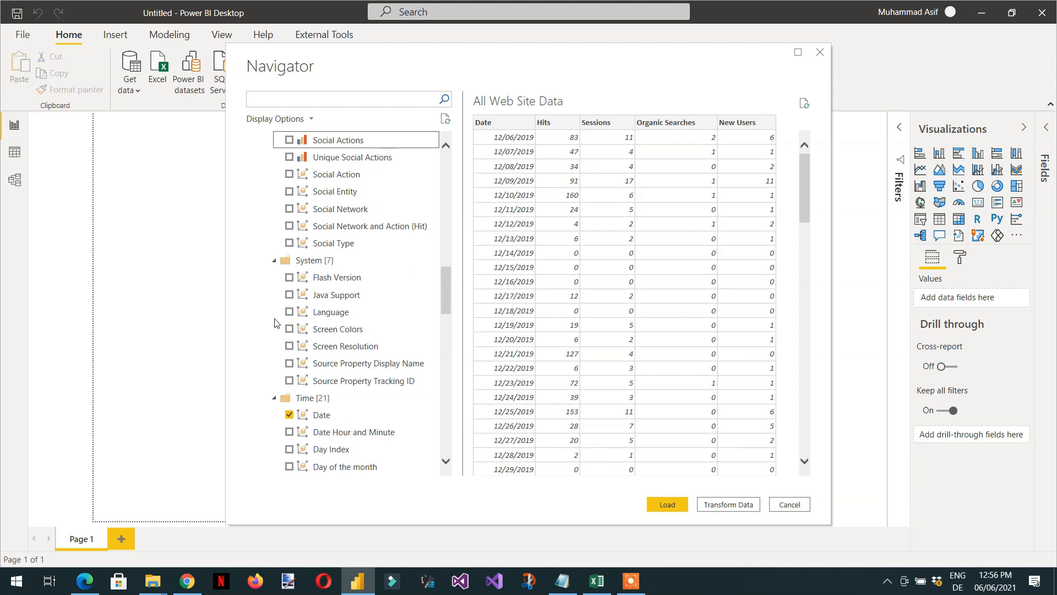
key("Up")
key("Up")
key("Up")
key("Up")
key("Up")
key("Up")
key("Up")
key("Up")
key("Up")
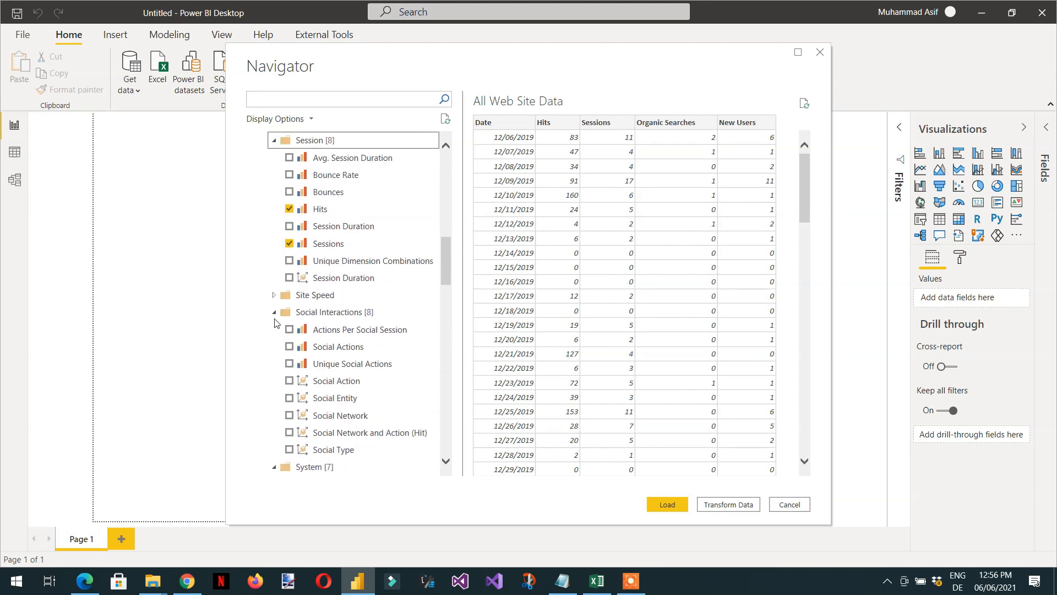
key("Up")
key("Up")
key("Up")
key("Up")
key("Up")
Expand the Publisher folder and look through its measures
key("Down")
key("Down")
key("Down")
key("Down")
key("Down")
key("Down")
key("Down")
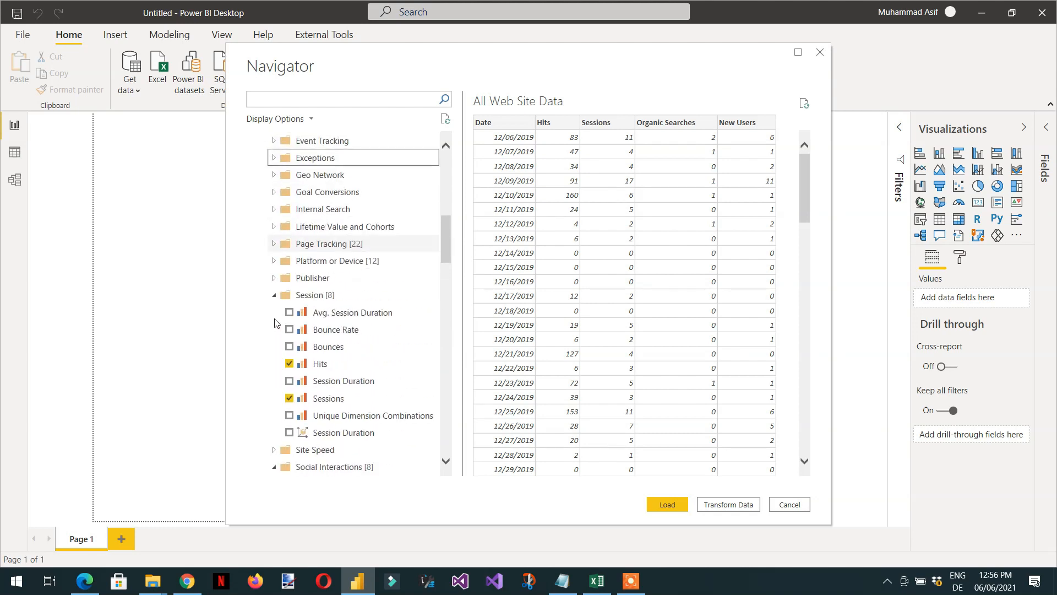
key("Down")
key("Right")
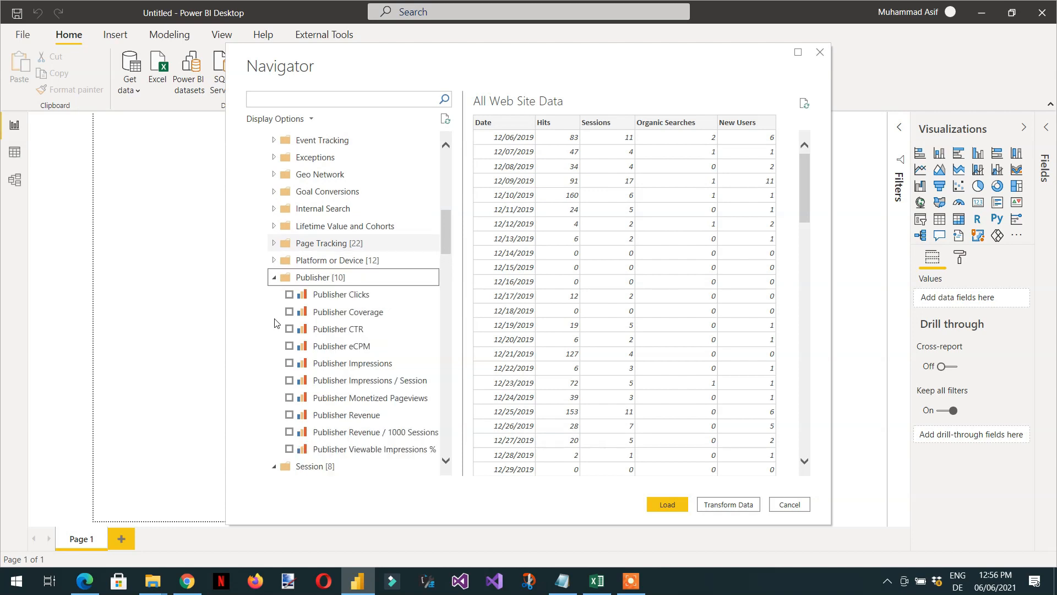
Expand the Platform or Device folder and include the Browser and Device Category dimensions in the selected data
key("Up")
key("Right")
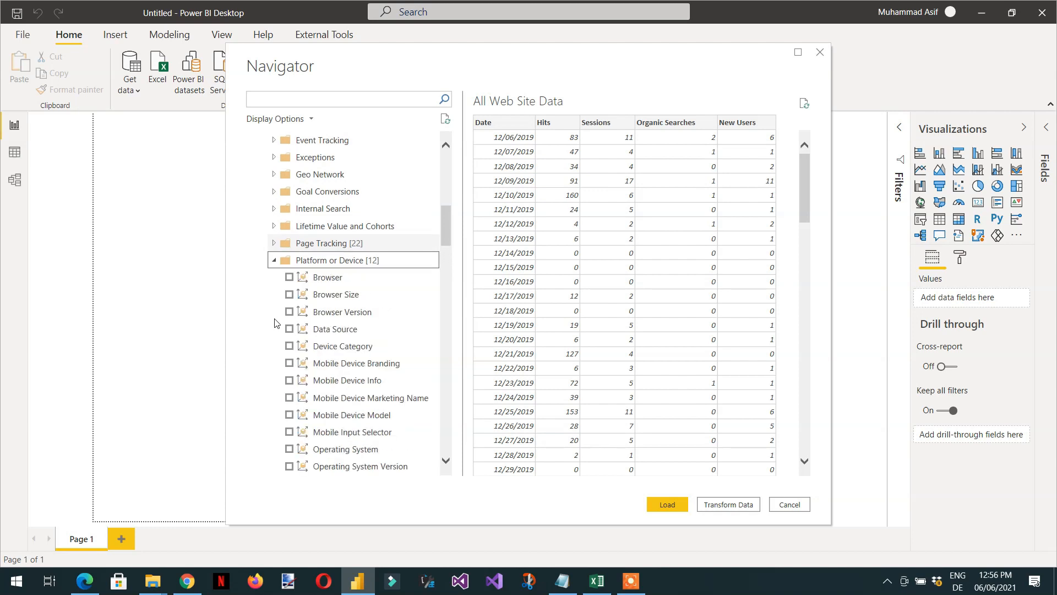
key("Down")
key("space")
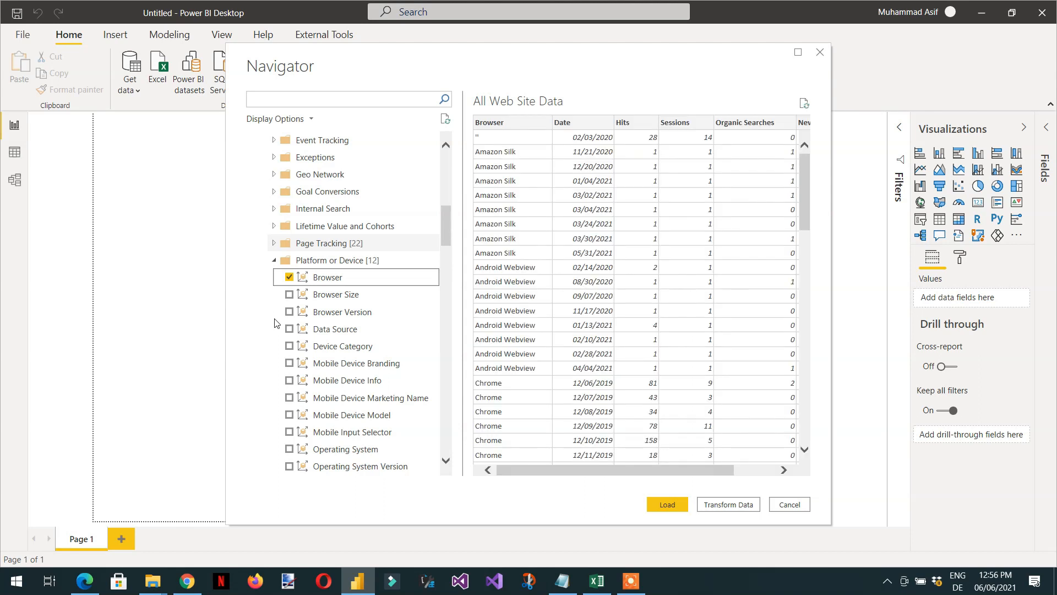
key("Down")
key("Down")
key("Down")
key("Down")
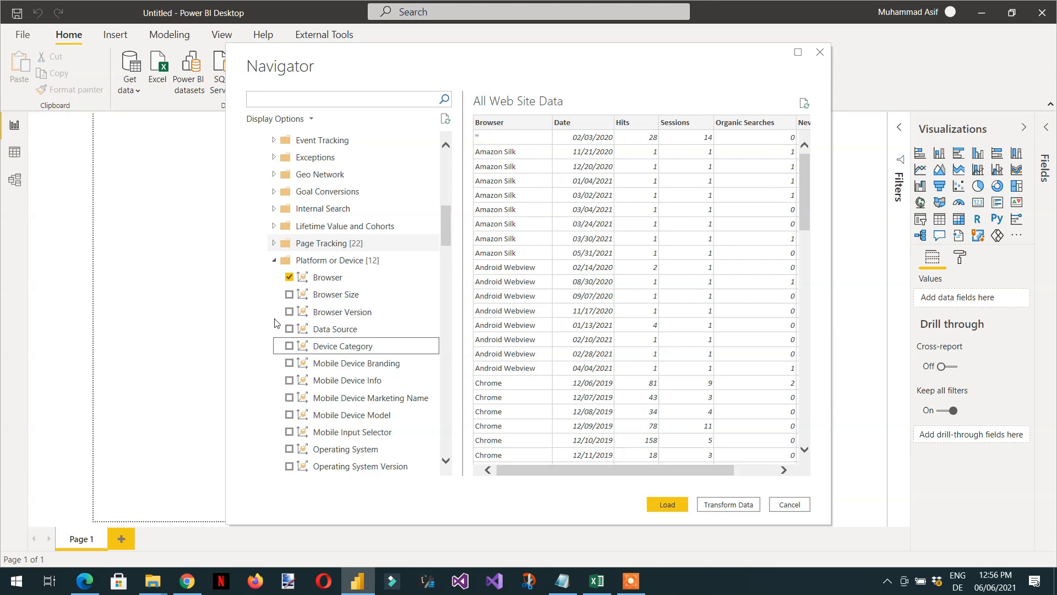
key("space")
Expand the Geo Network folder and include the Country dimension in the selected data
key("Up")
key("Up")
key("Up")
key("Up")
key("Up")
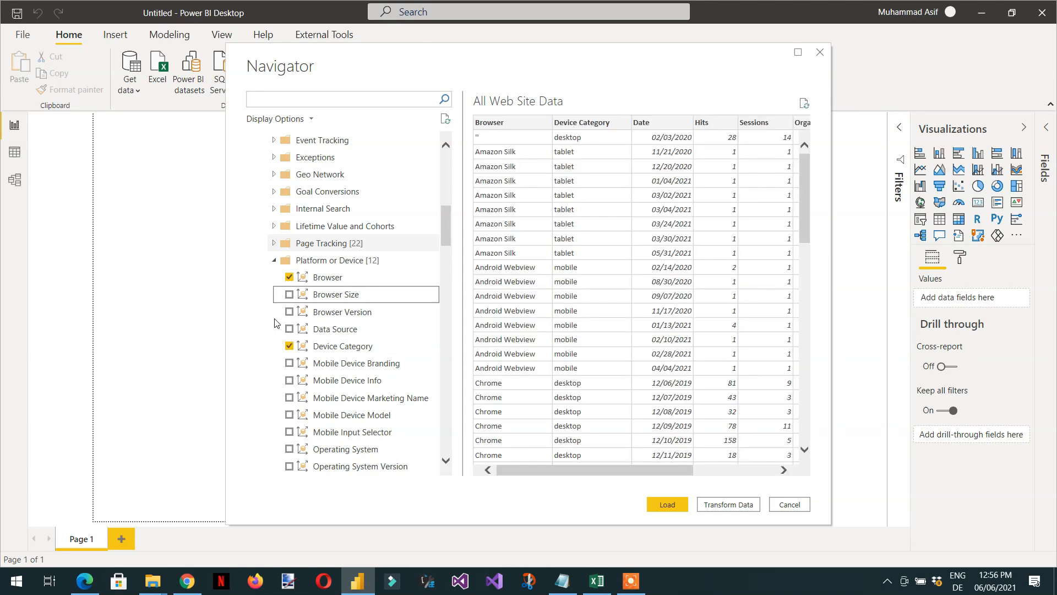
key("Up")
key("Up")
key("Up")
key("Up")
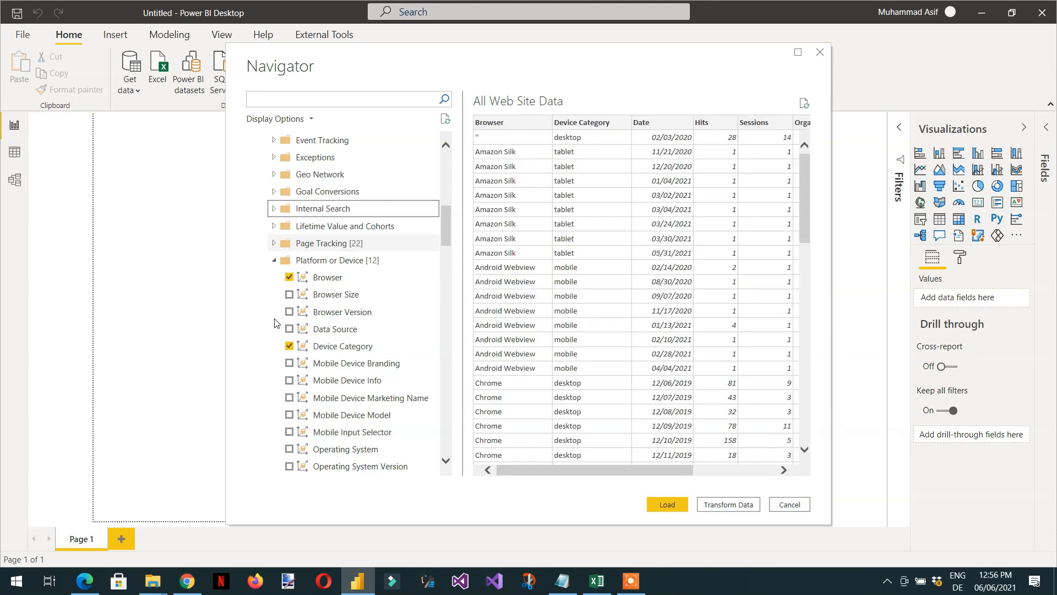
key("Up")
key("Right")
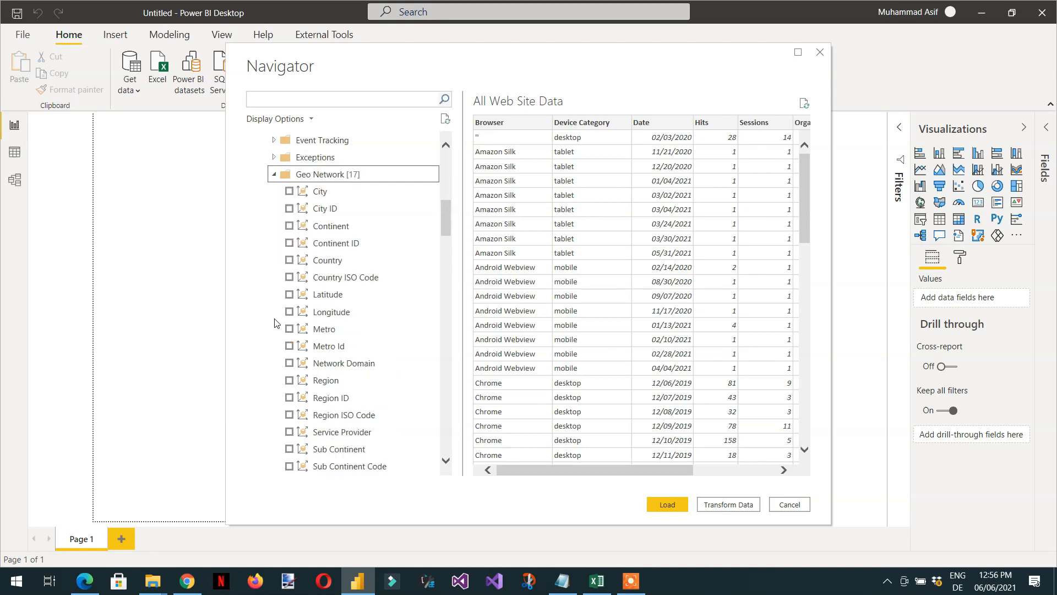
key("Down")
key("Down")
key("Down")
key("Down")
key("Down")
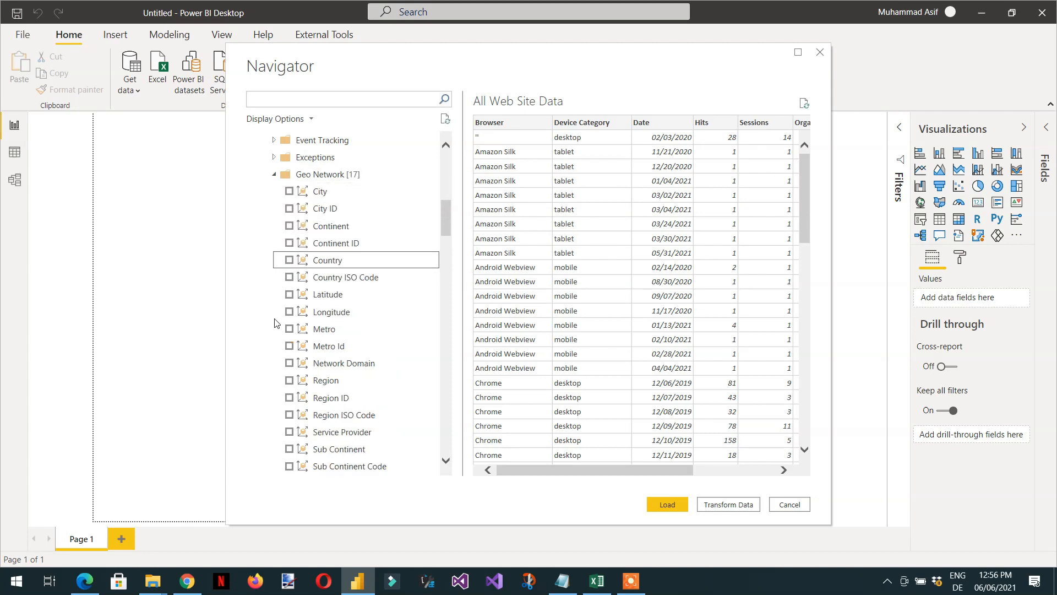
key("space")
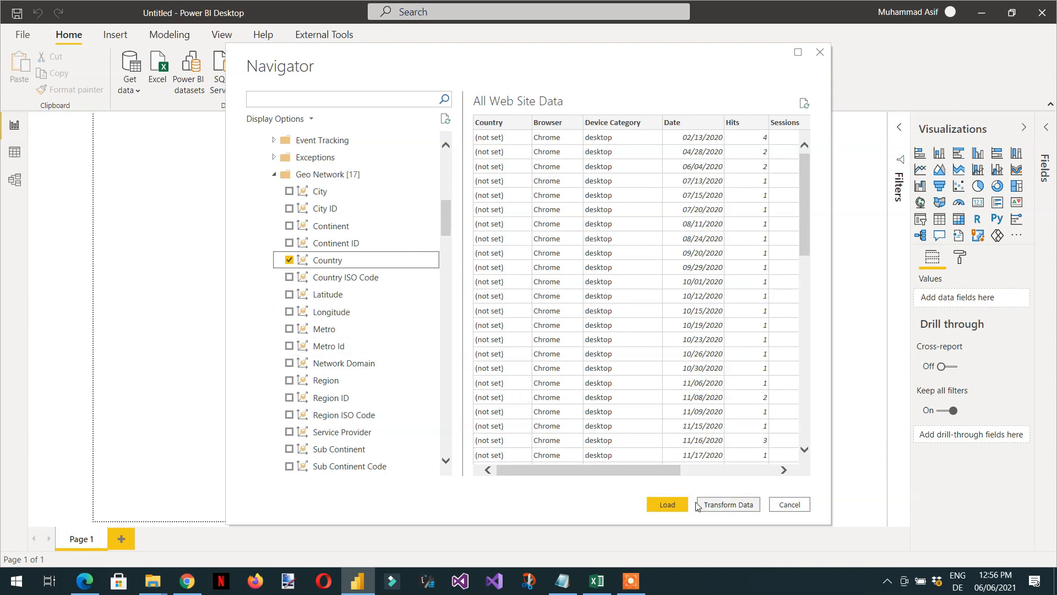
Load the selected Google Analytics data and display the All Web Site Data table in Data view
left_click(665, 505)
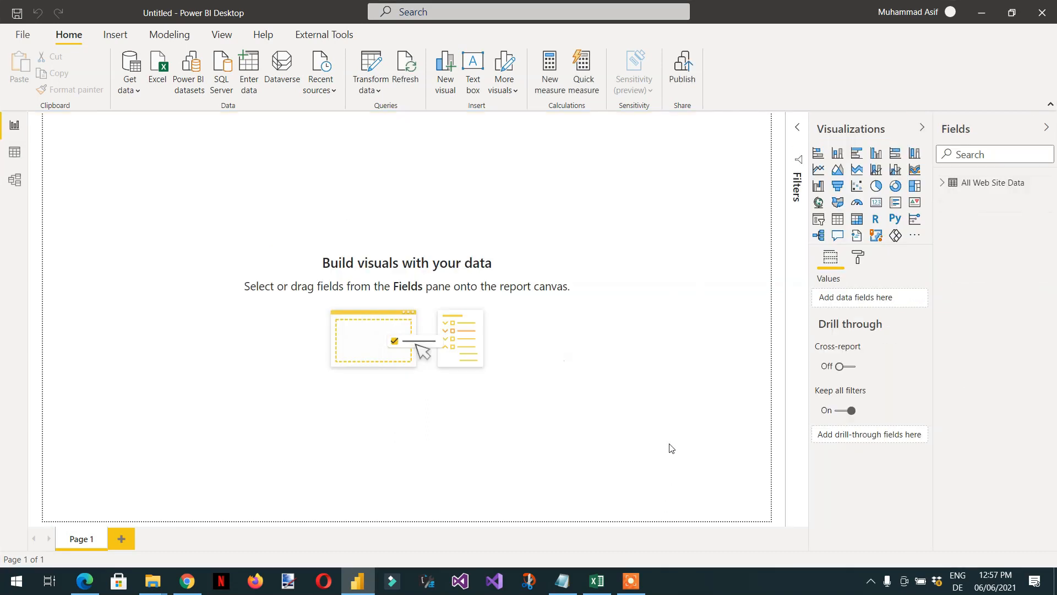
left_click(991, 185)
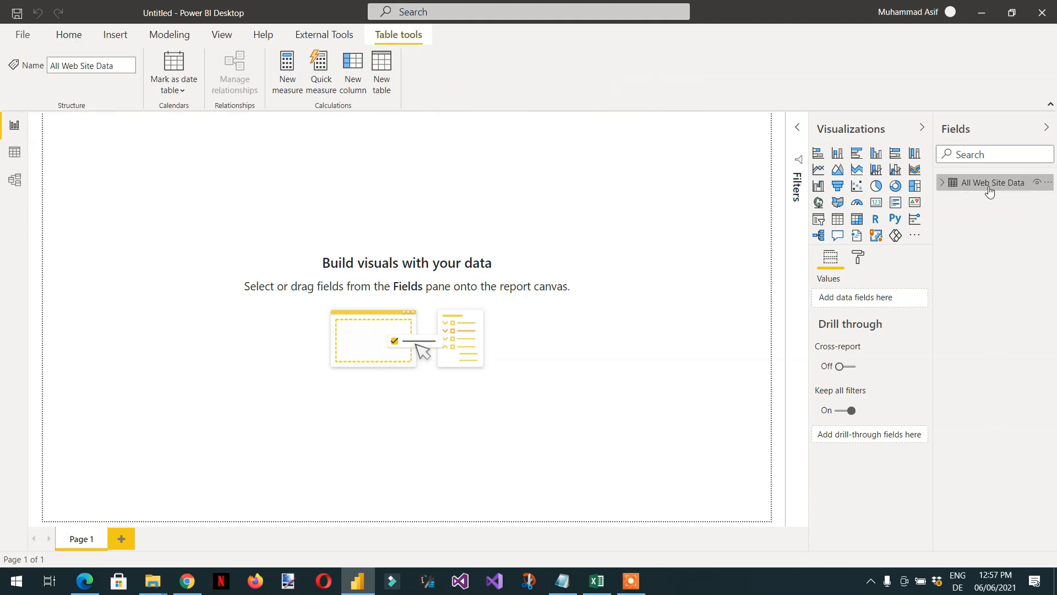
left_click(15, 154)
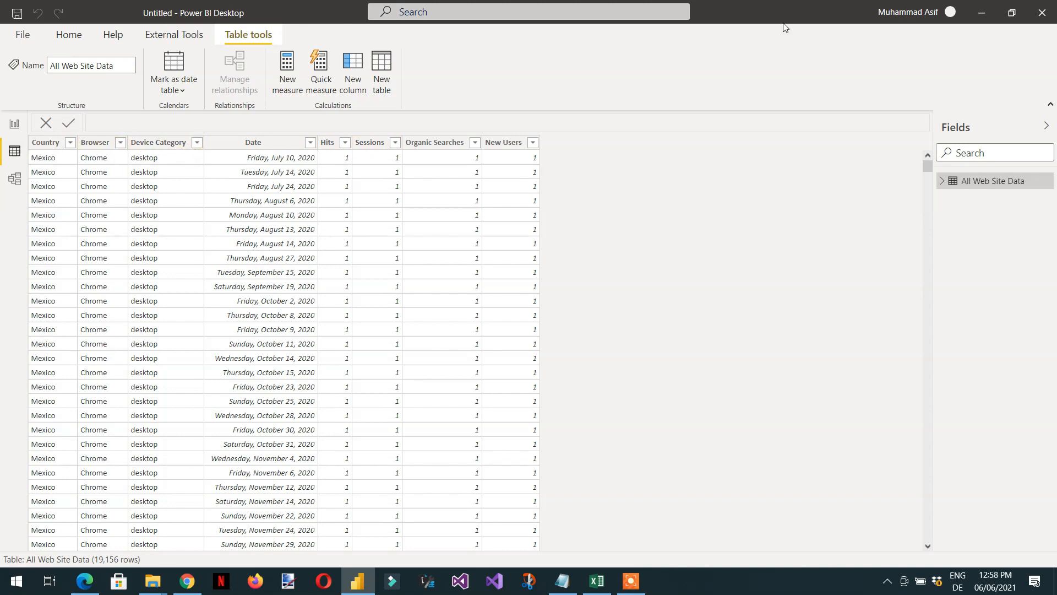
Rename the All Web Site Data table to GA
mouse_move(989, 188)
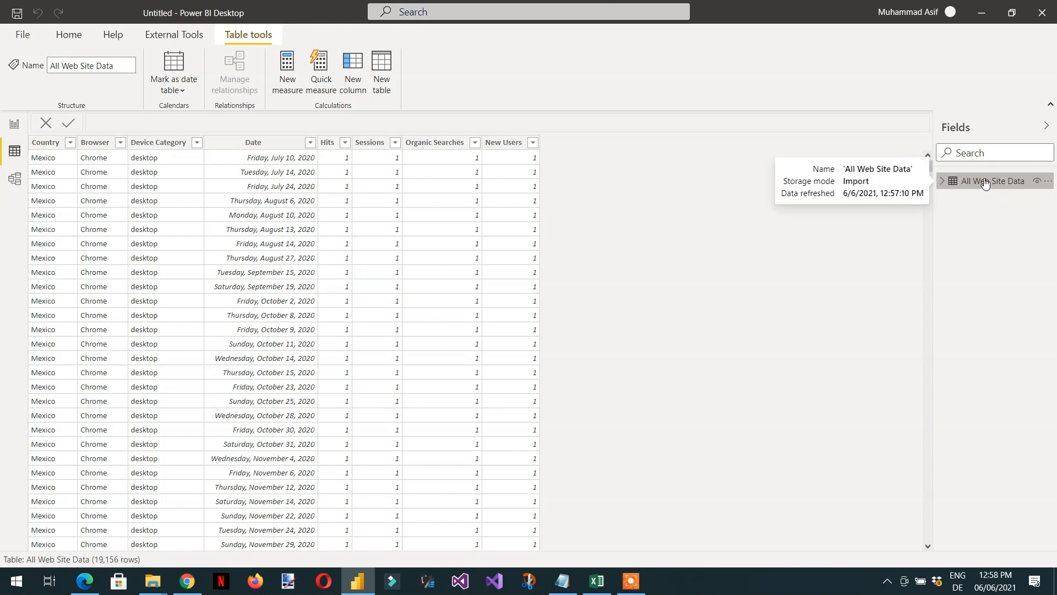
double_click(985, 183)
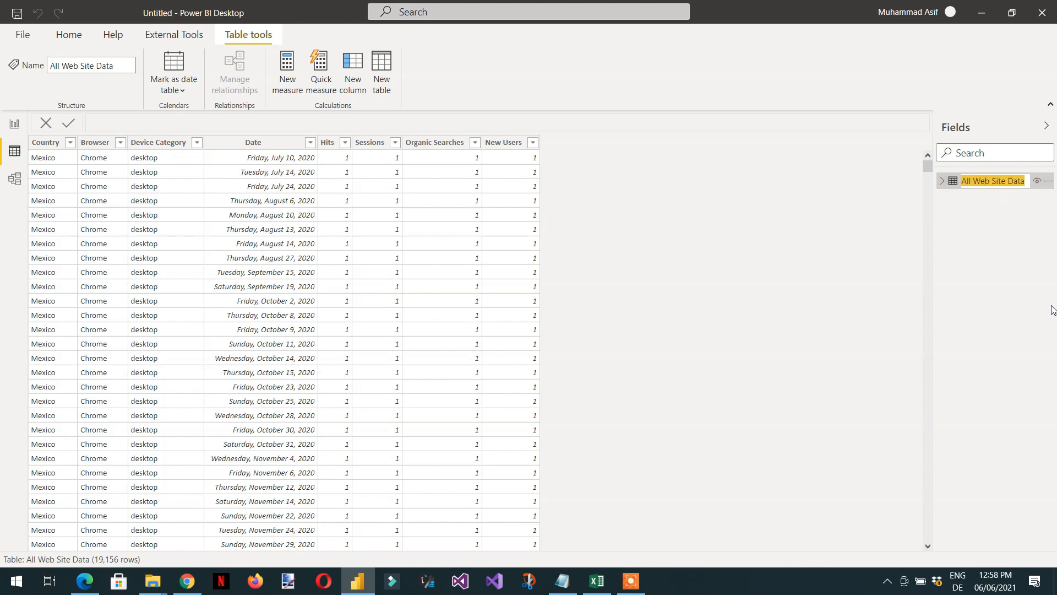
type("GA")
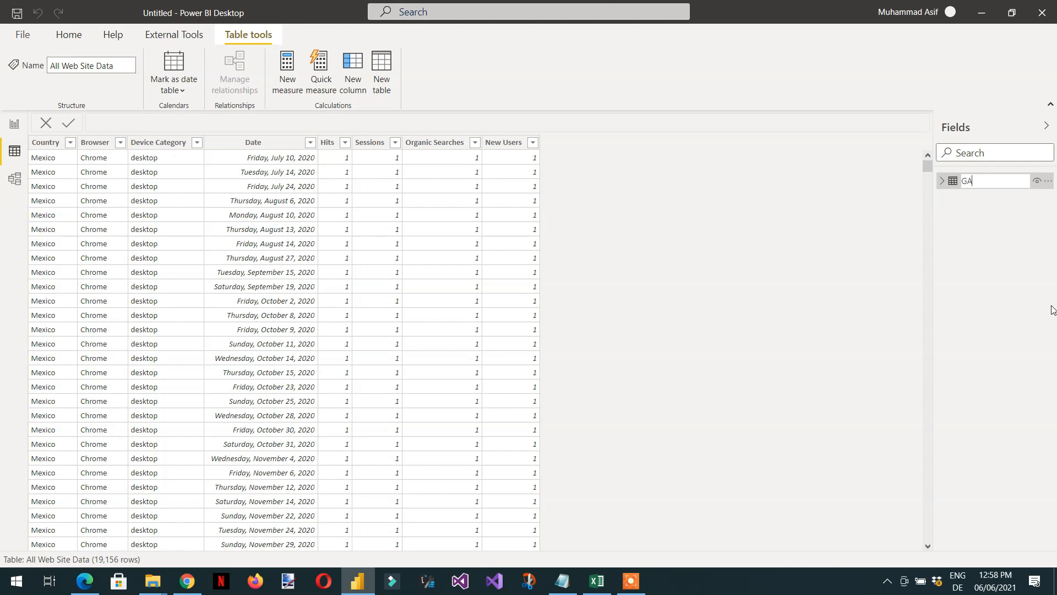
key("Return")
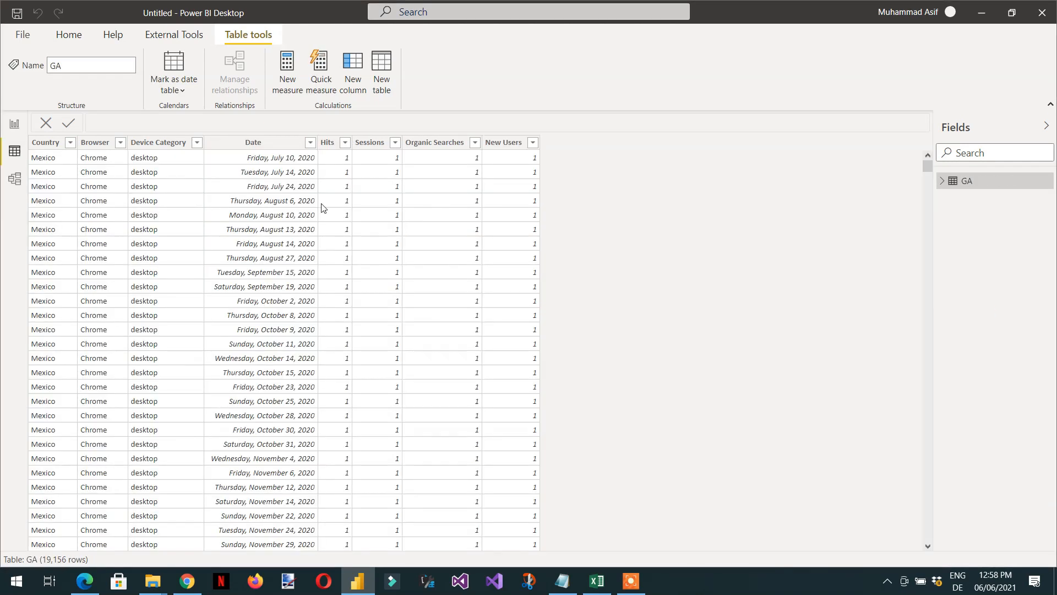
Return to the report view, search AppSource for "radar" and import the Radar Chart custom visual into the report
left_click(7, 125)
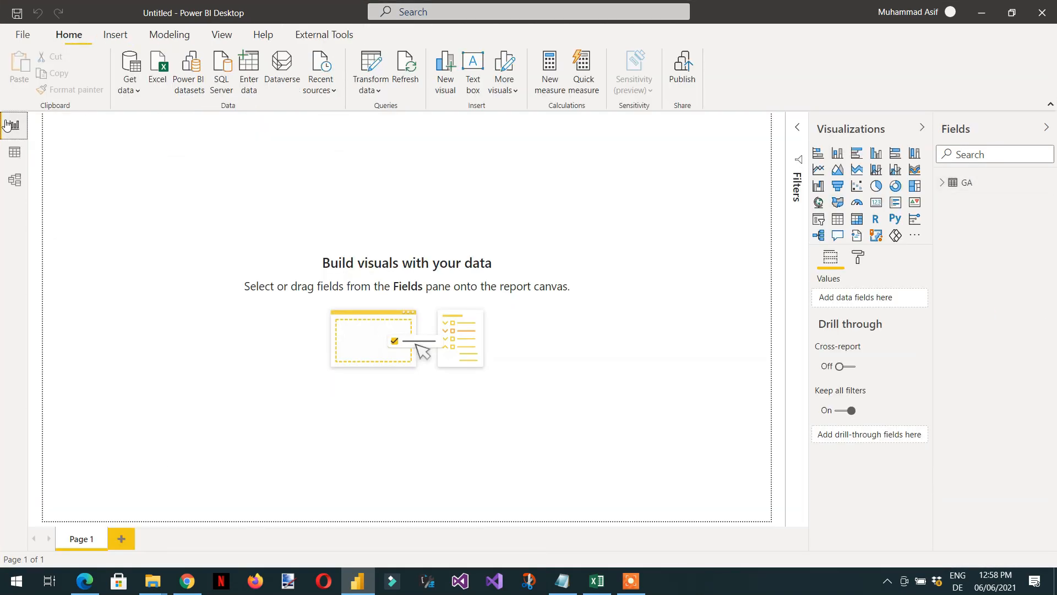
left_click(914, 236)
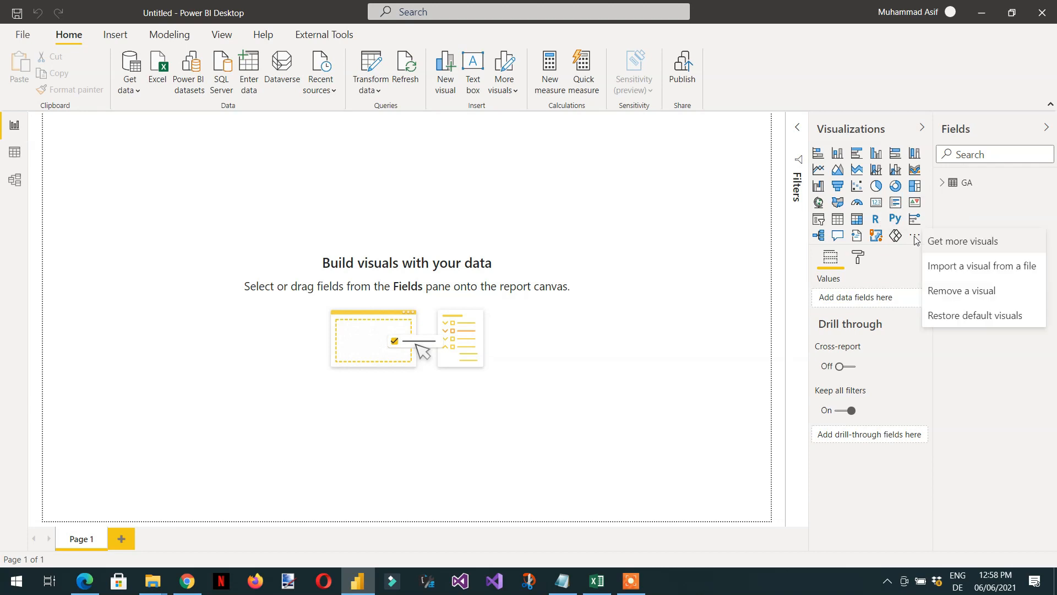
left_click(963, 241)
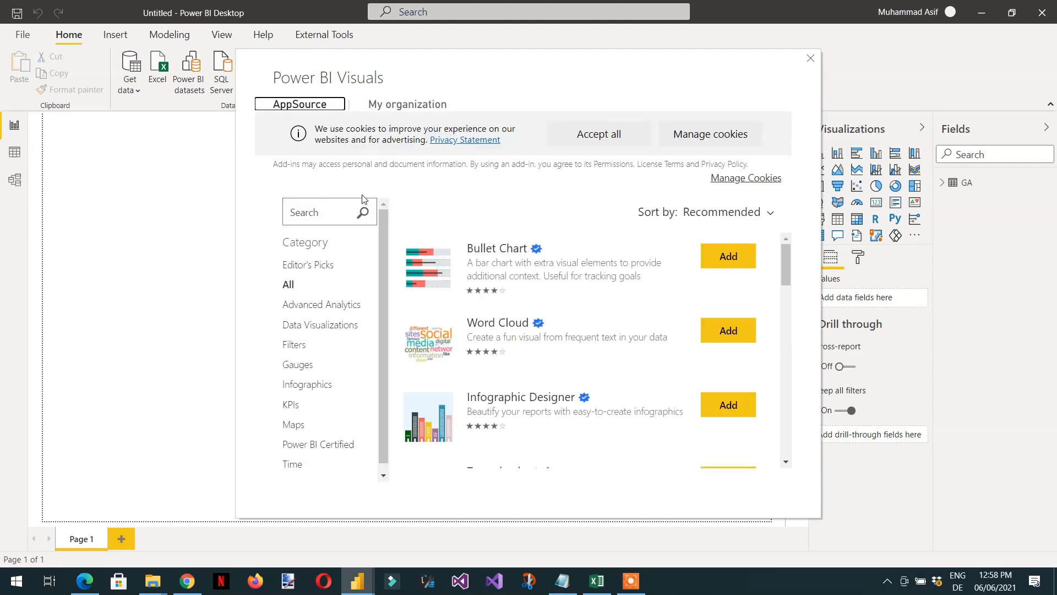
left_click(334, 209)
type("radar")
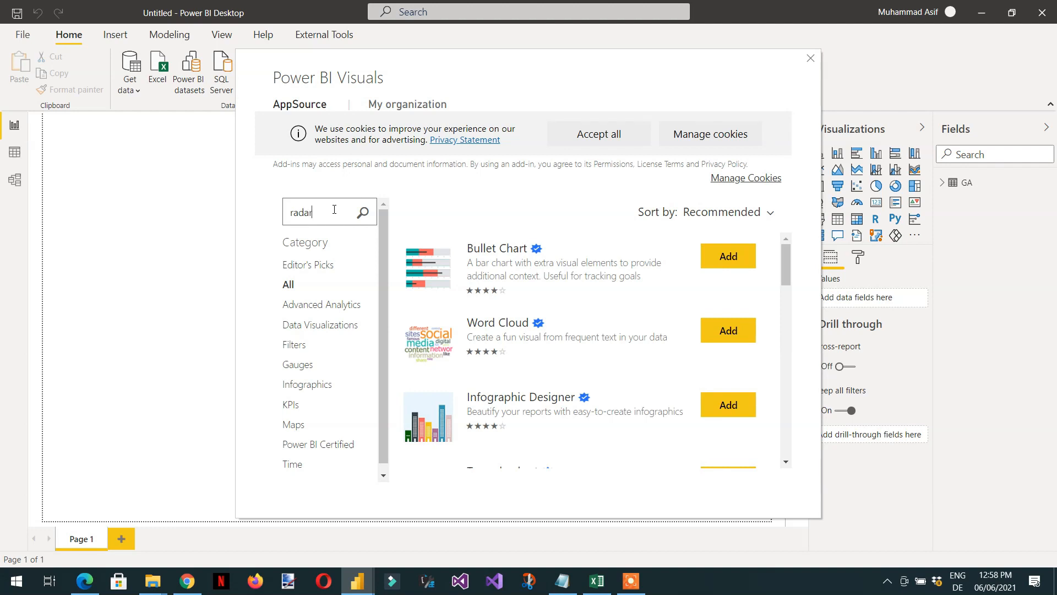
key("Return")
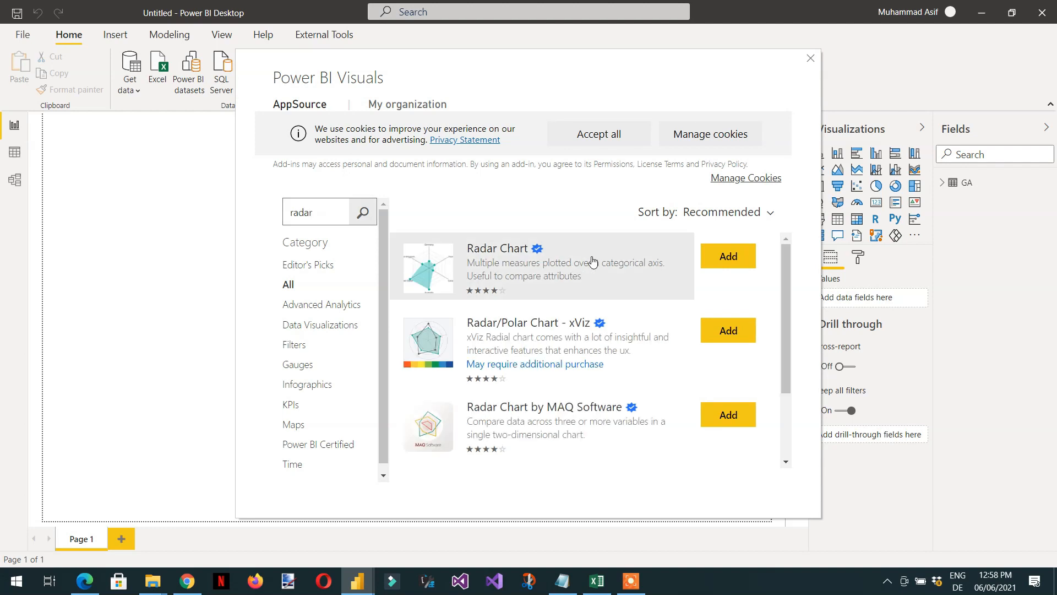
left_click(726, 267)
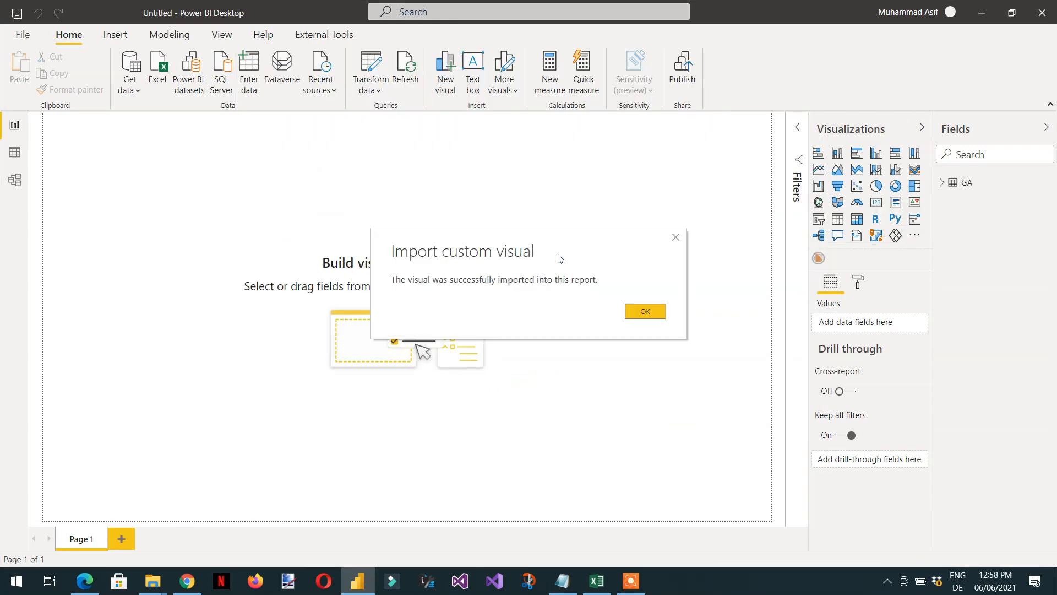
left_click(650, 311)
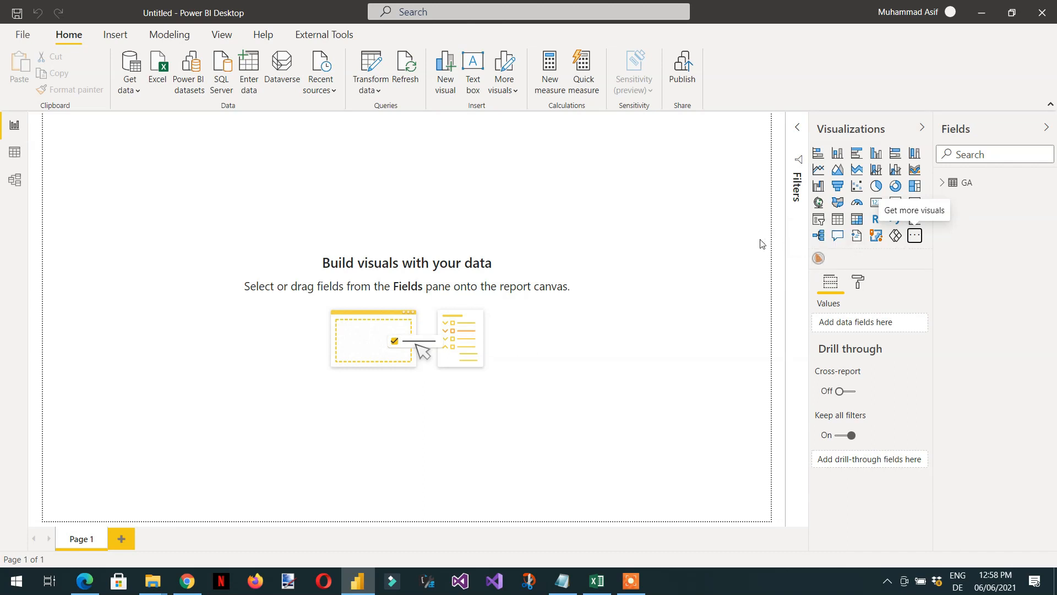
Insert a table visual on the report page showing the Country and Sessions fields of the GA table
left_click(837, 219)
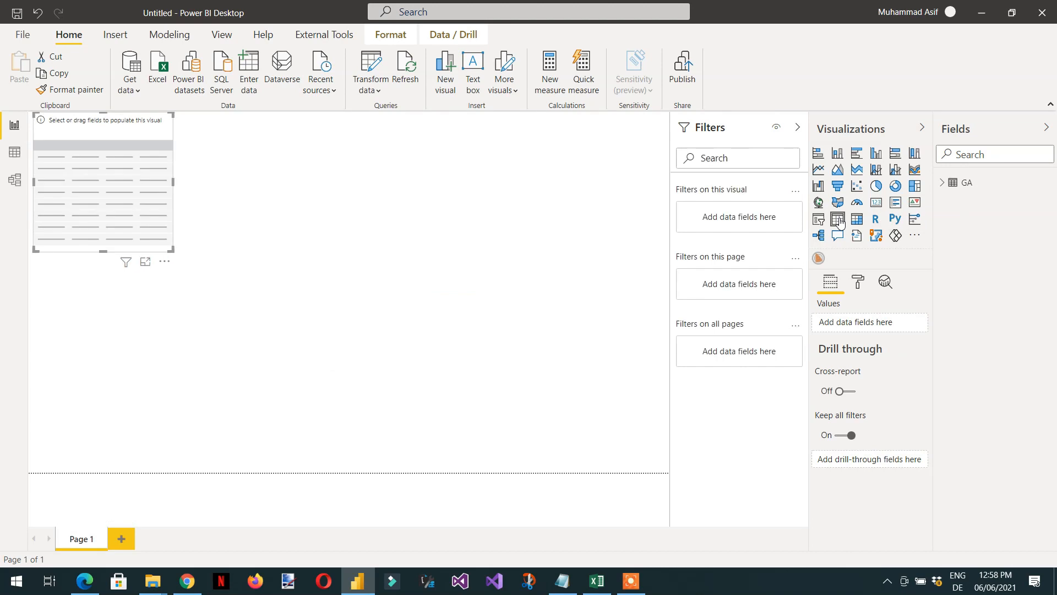
left_click(941, 182)
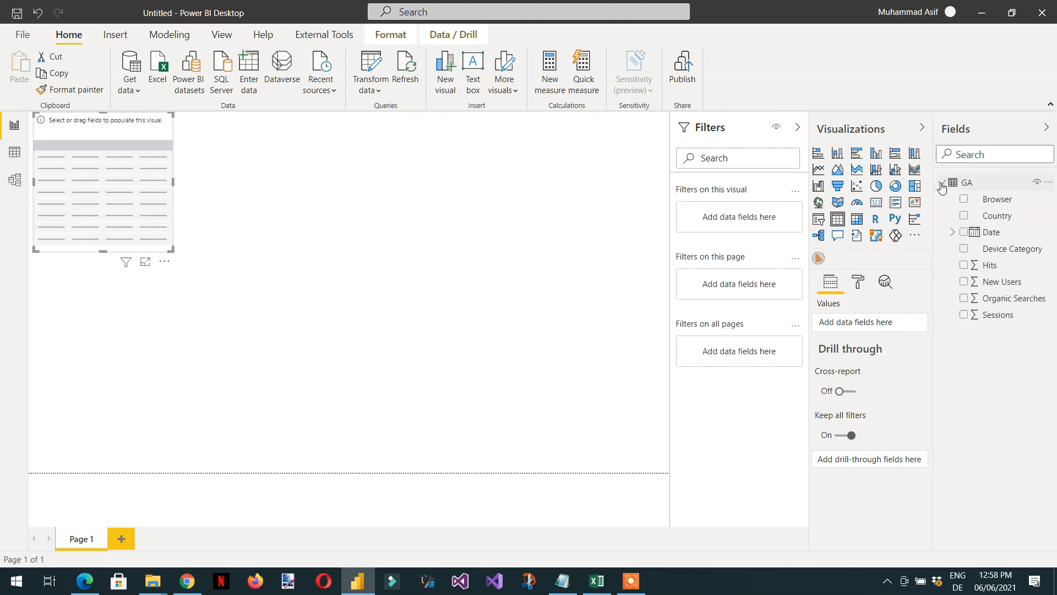
left_click(964, 216)
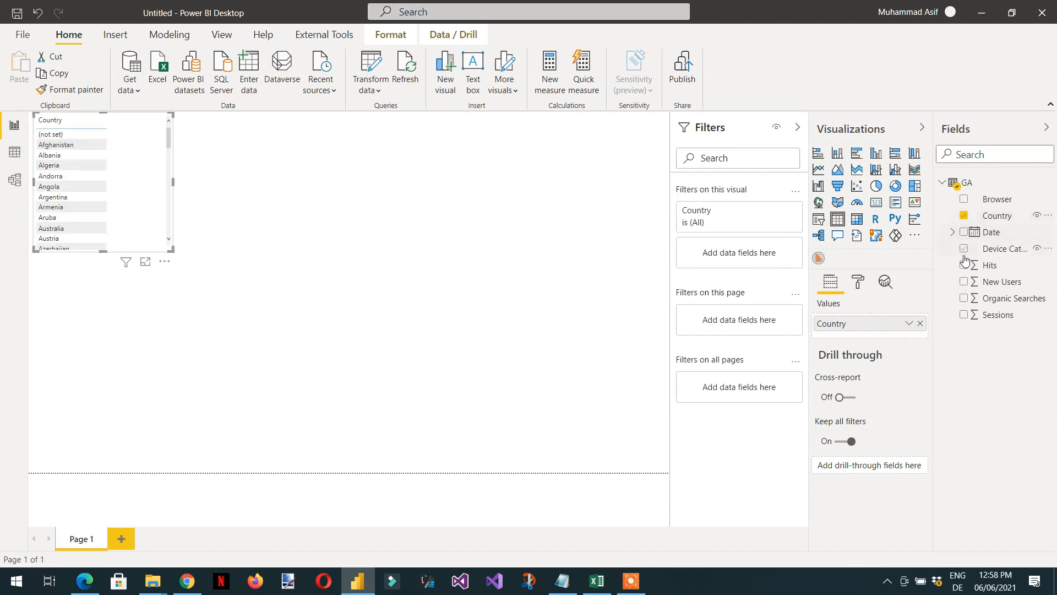
left_click(963, 315)
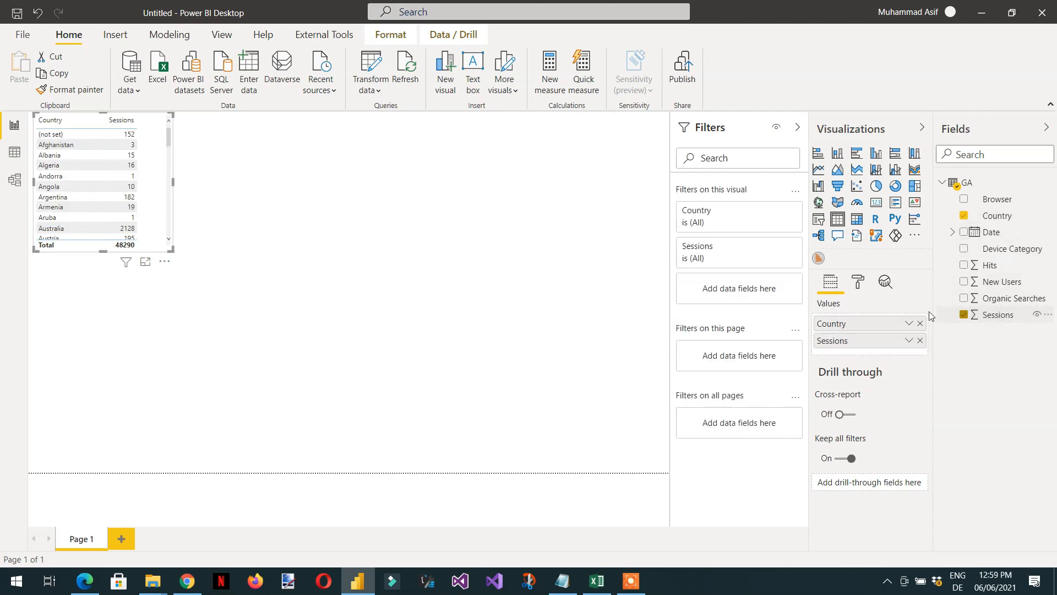
Enlarge the Country and Sessions table visual and sort it by Sessions in descending order
left_click_drag(172, 248, 269, 319)
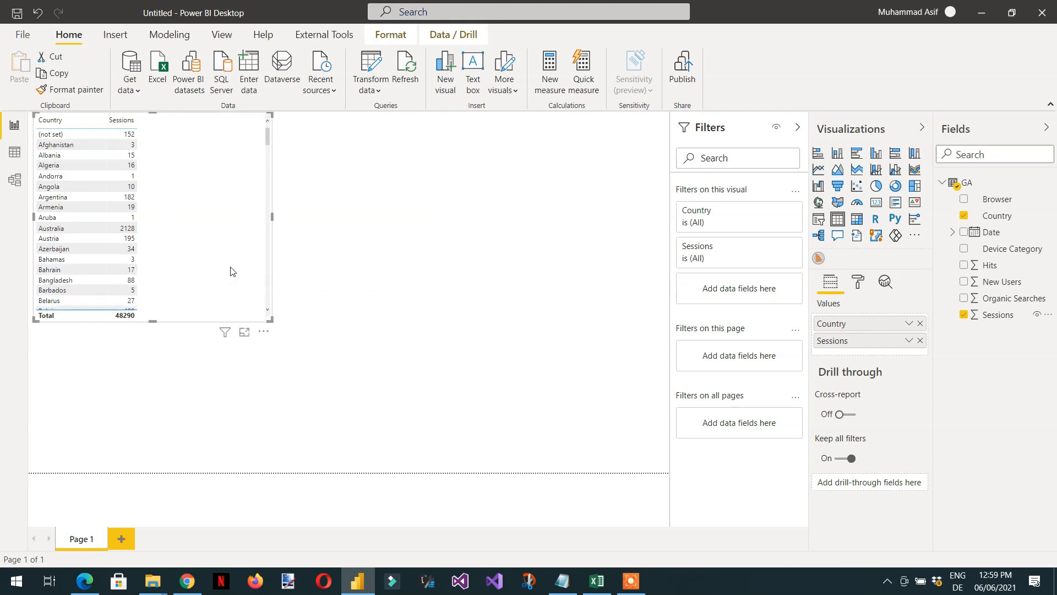
left_click(125, 121)
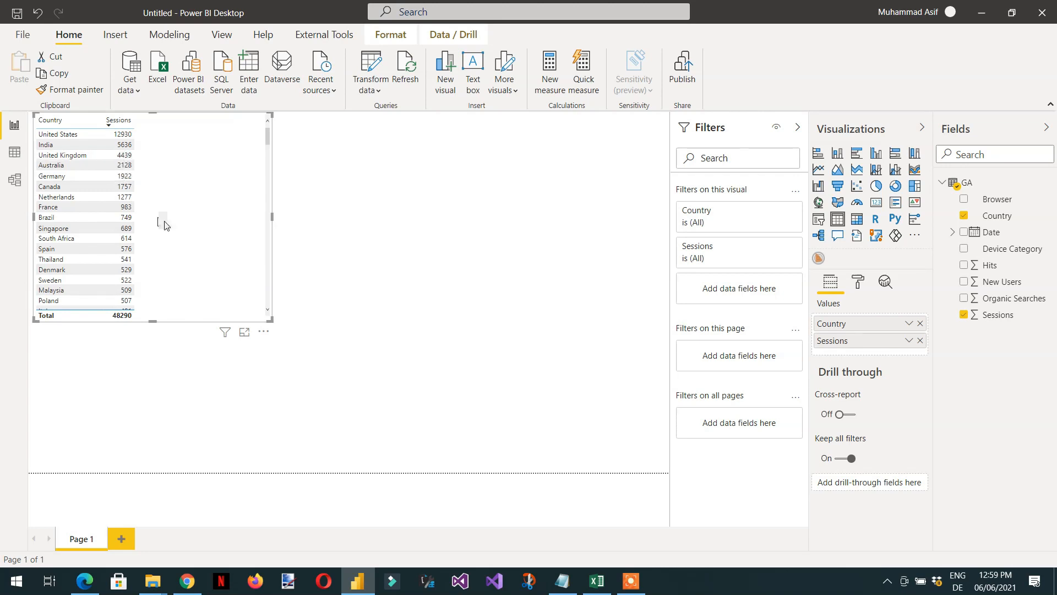
Convert the Country and Sessions table into a Radar Chart and enlarge the visual across the report page
left_click_drag(266, 137, 267, 306)
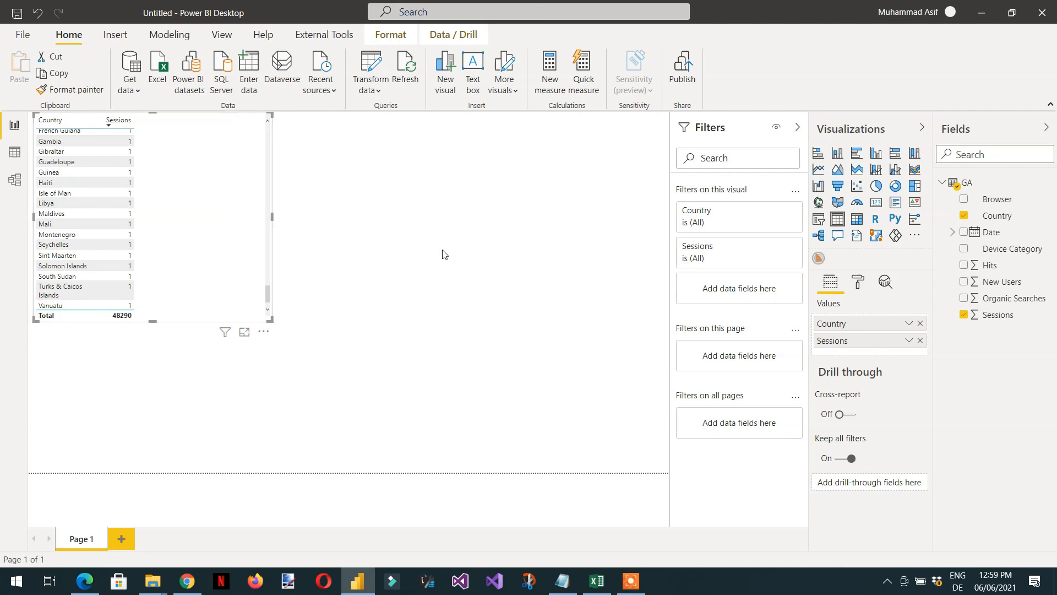
left_click(819, 259)
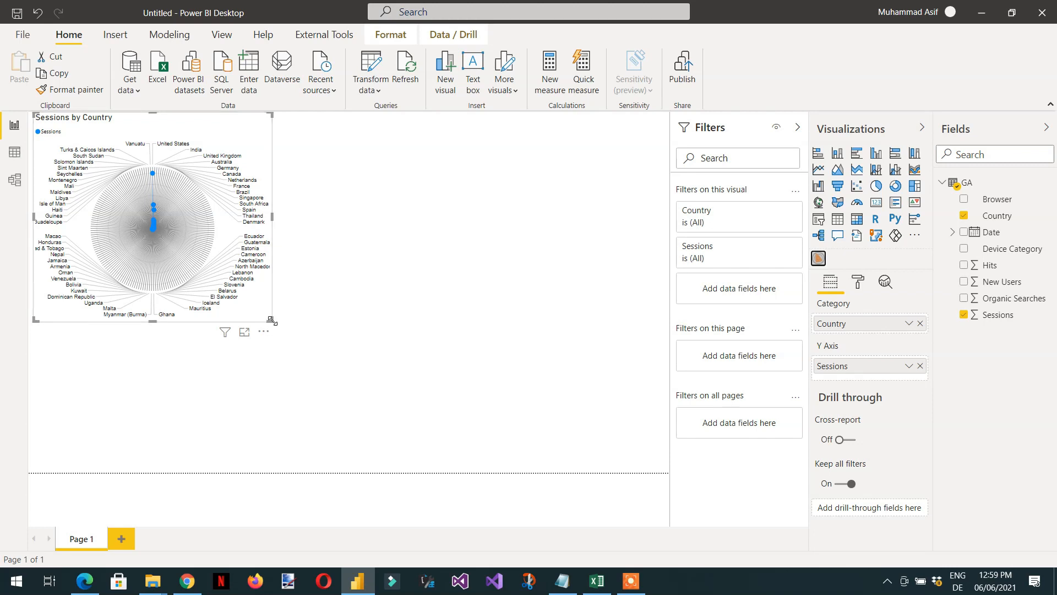
left_click_drag(271, 320, 439, 426)
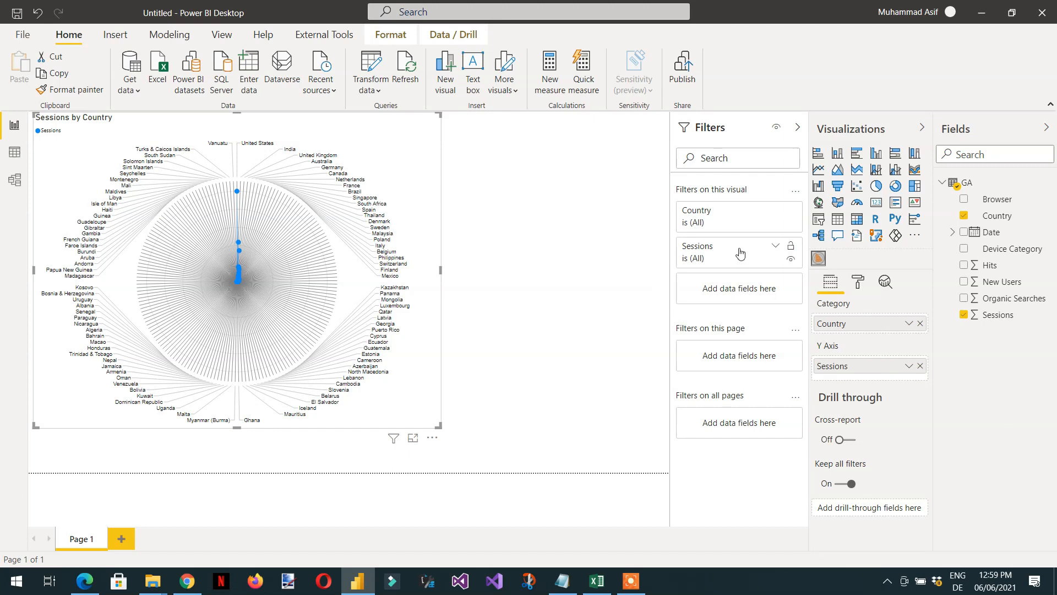
Filter the radar chart to show countries whose Sessions value is less than 1500
left_click(776, 247)
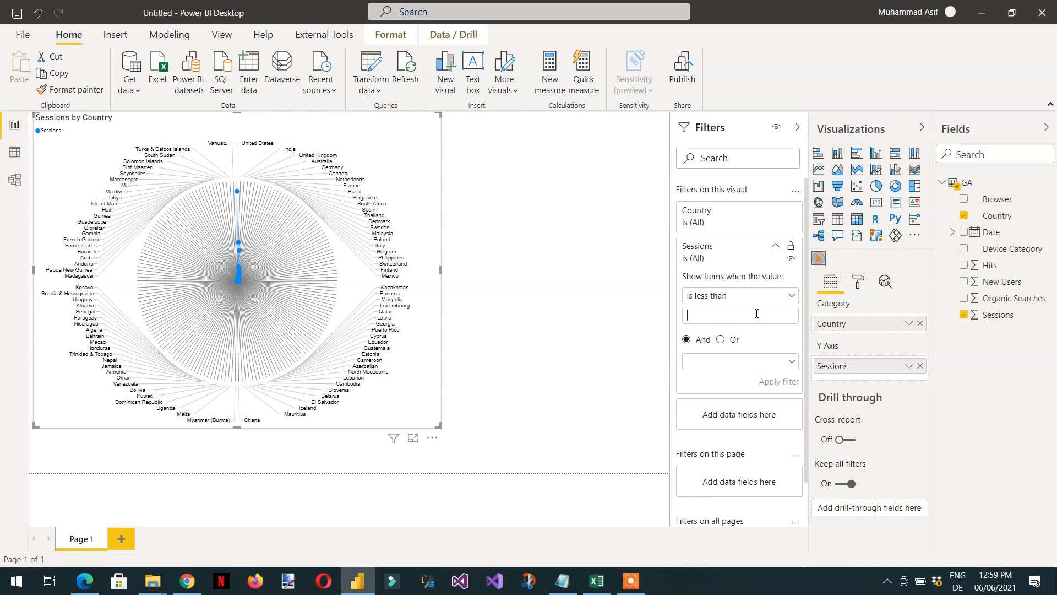
type("1500")
left_click(777, 381)
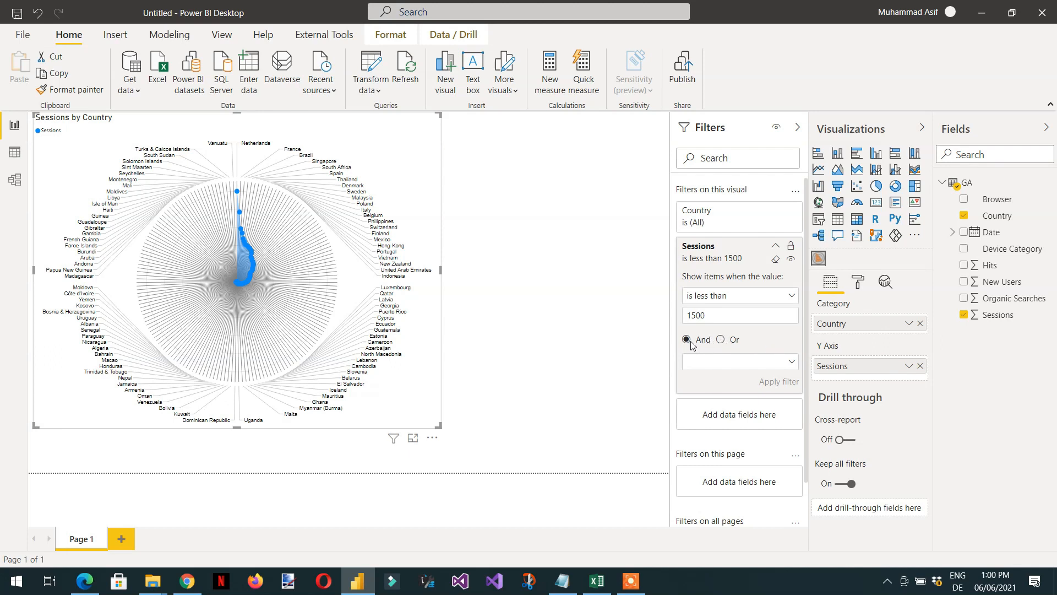
Add a second And condition to the Sessions filter, less than or equal to 300, and apply it
left_click(793, 362)
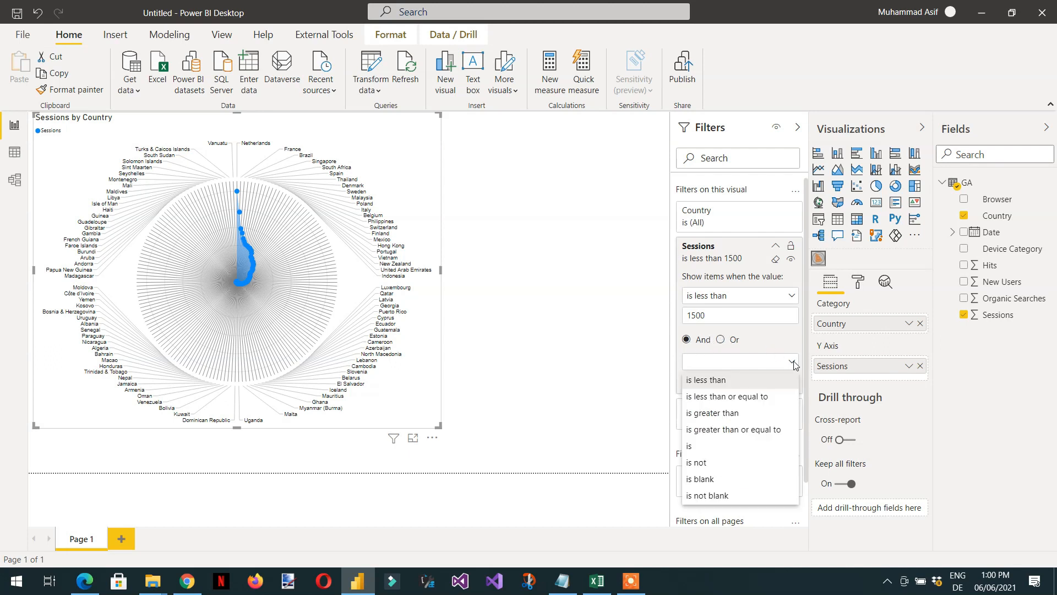
left_click(737, 396)
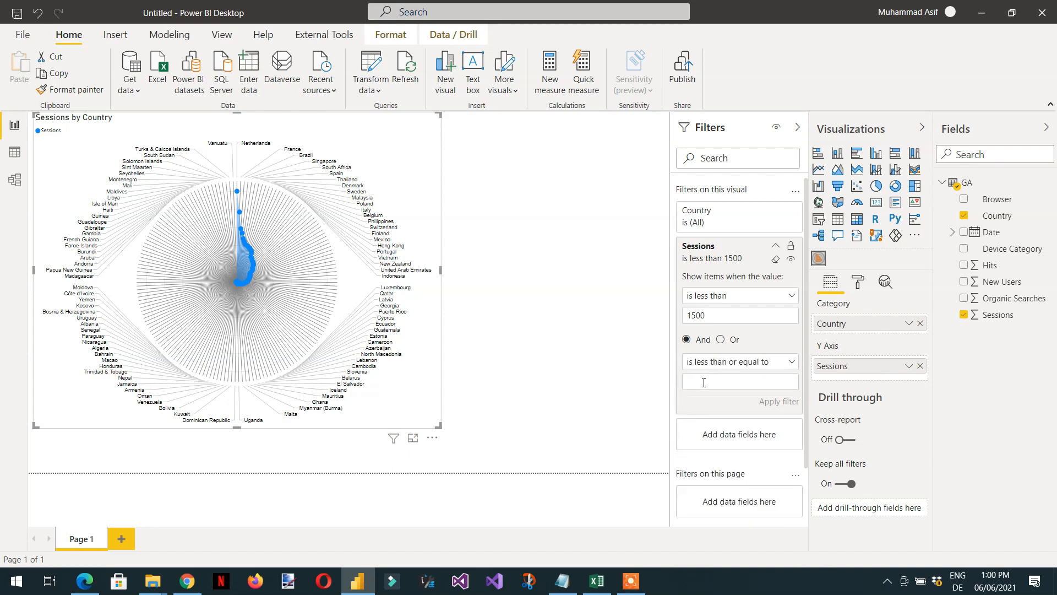
type("300")
left_click(779, 402)
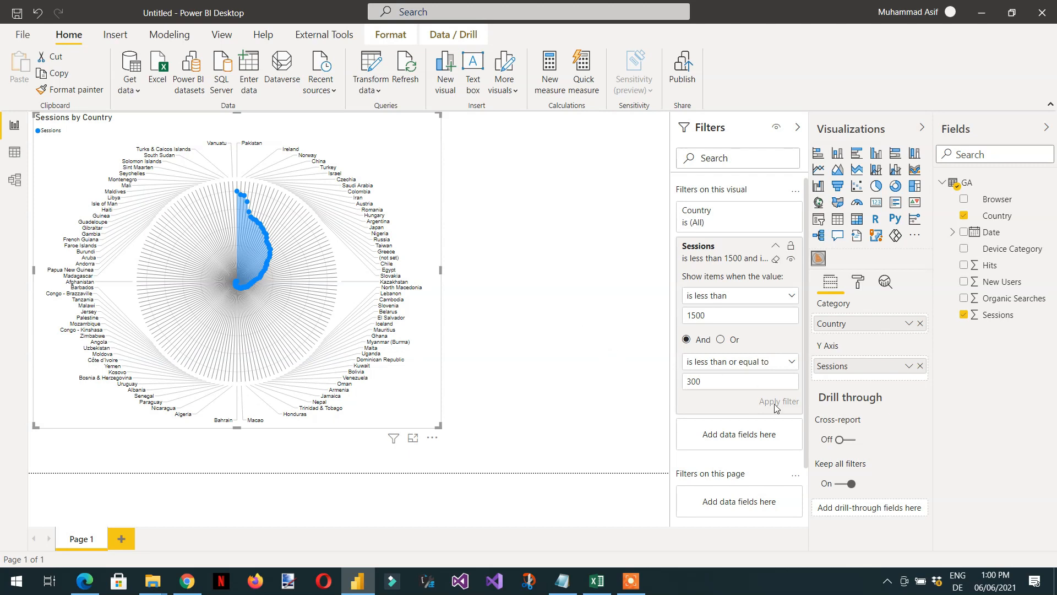
Change the Sessions filter to less than 1000 and less than 500, and apply it
double_click(718, 315)
type("10")
left_click(775, 403)
double_click(724, 379)
type("50")
left_click(780, 406)
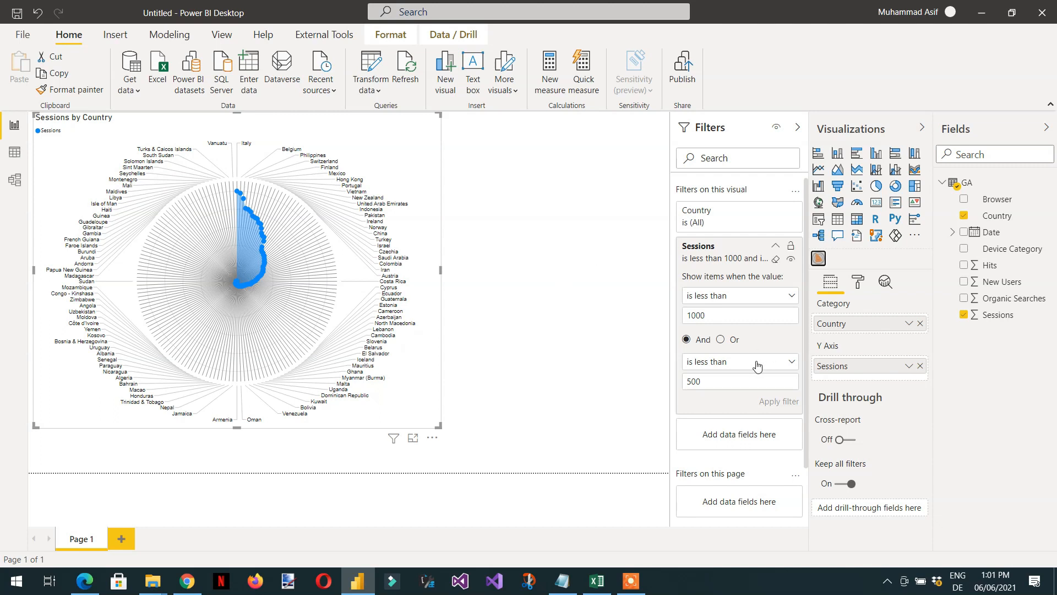
Change the second Sessions filter condition to greater than or equal to 300 and apply it
left_click(779, 363)
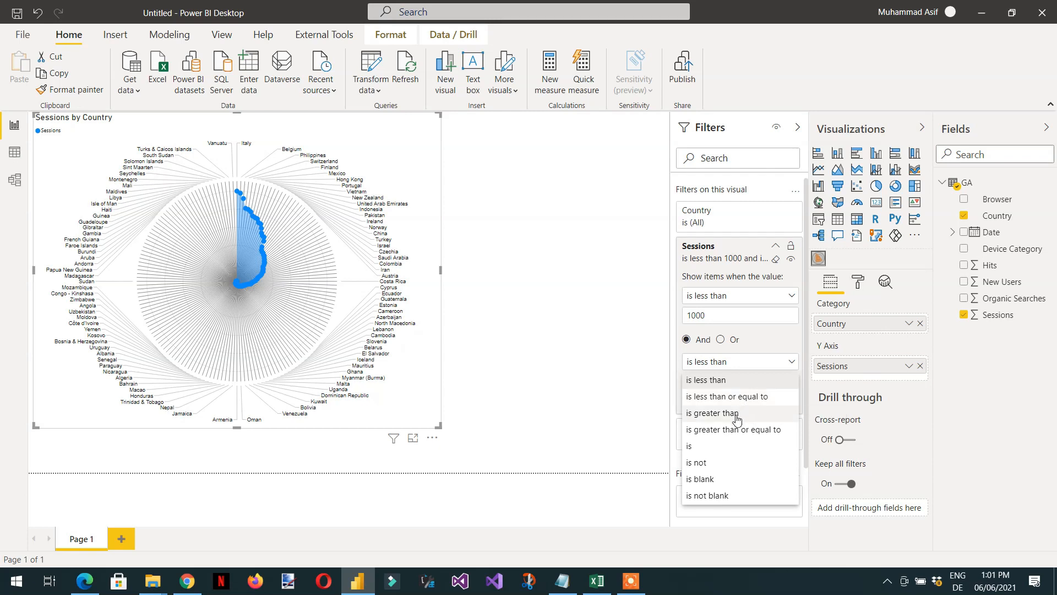
left_click(740, 433)
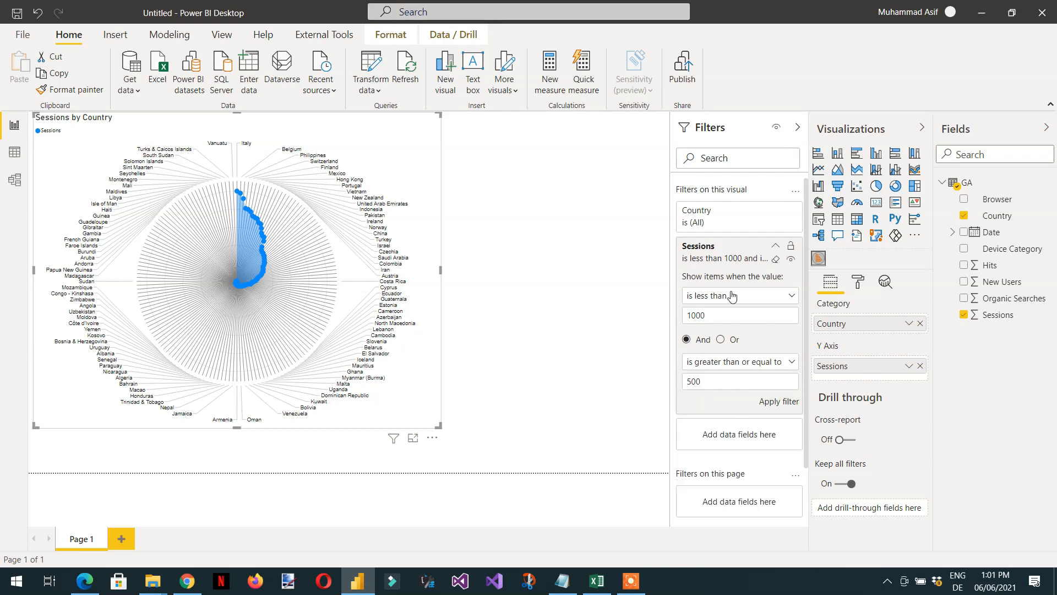
double_click(713, 380)
type("30")
left_click(781, 402)
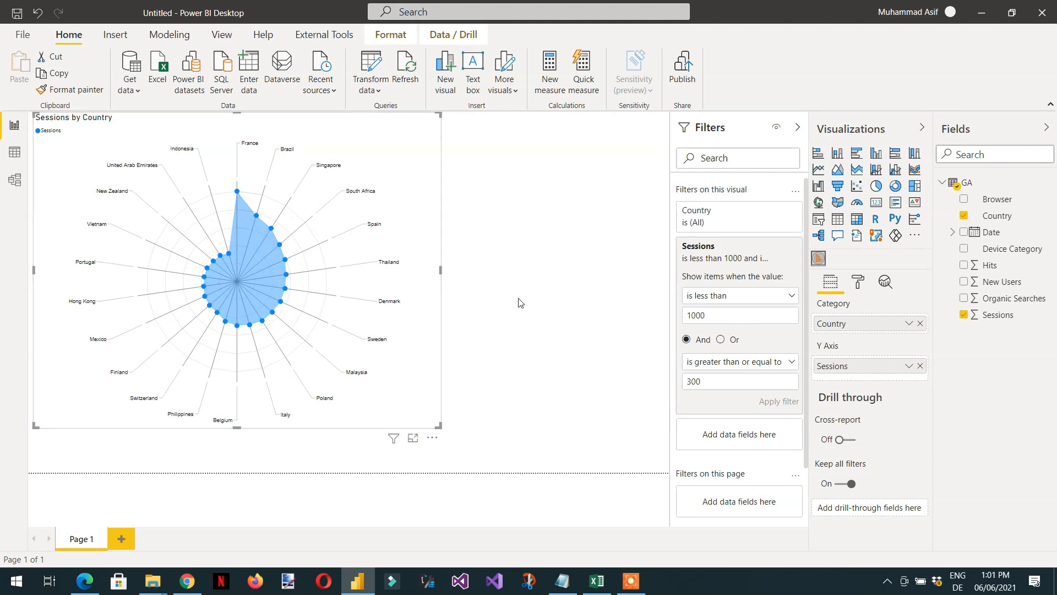
Set the Sessions filter limits to less than 1500 and greater than or equal to 500, and apply them
double_click(736, 312)
type("15")
double_click(718, 382)
type("50")
left_click(788, 401)
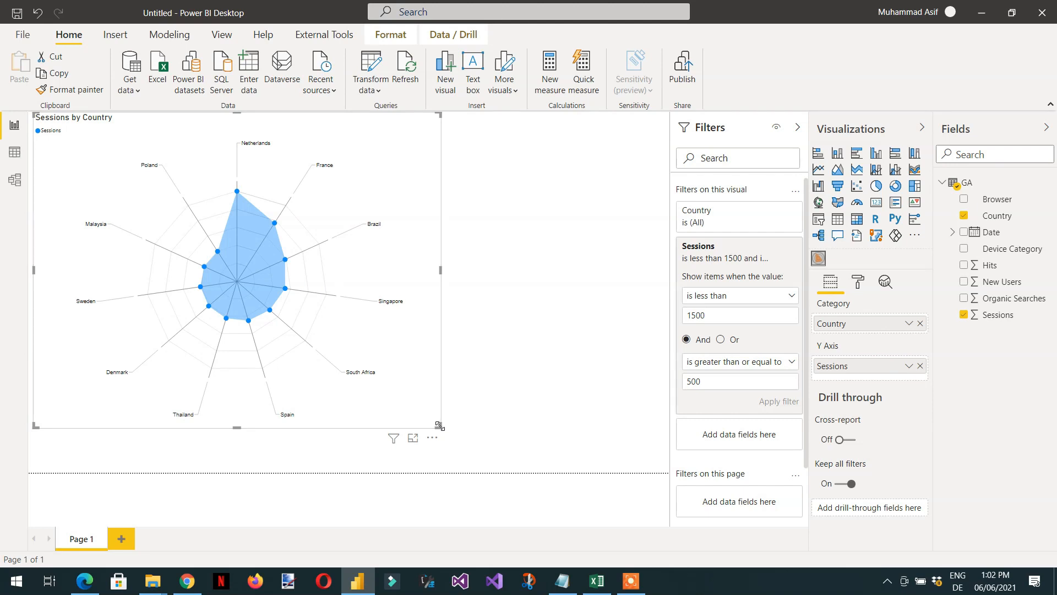
Enlarge the radar chart slightly and add the New Users field to its Y axis
left_click_drag(440, 426, 461, 453)
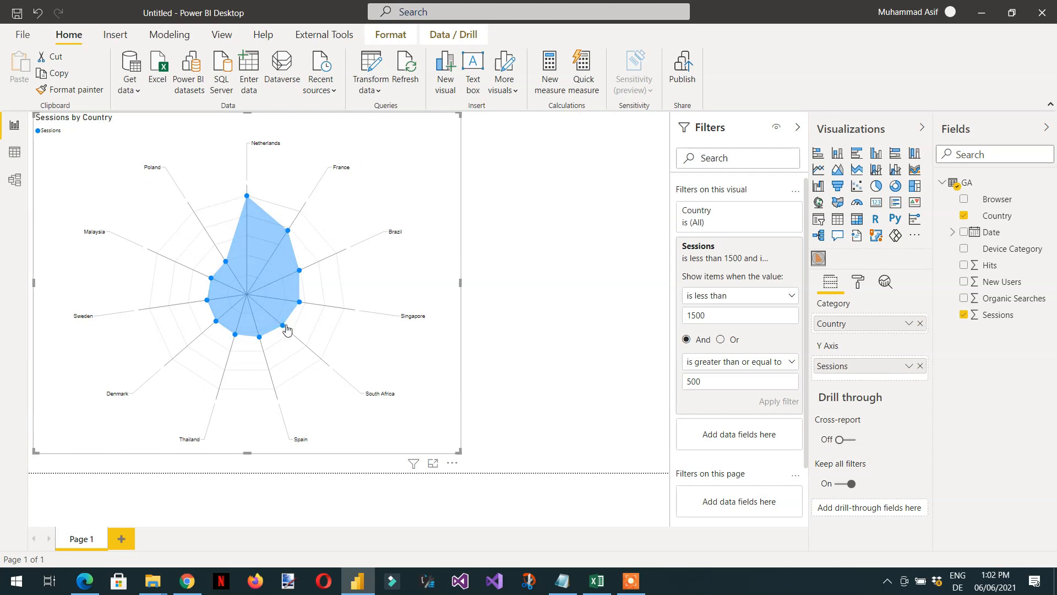
mouse_move(284, 329)
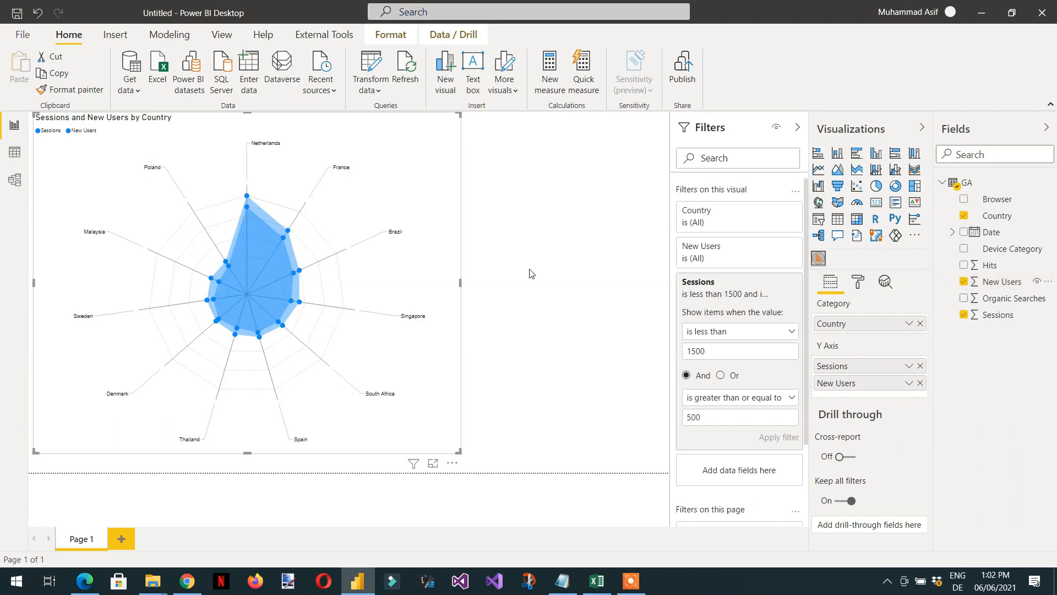
Apply the last built-in Power BI theme, with orange and dark teal as its leading colours, to the report
left_click(221, 35)
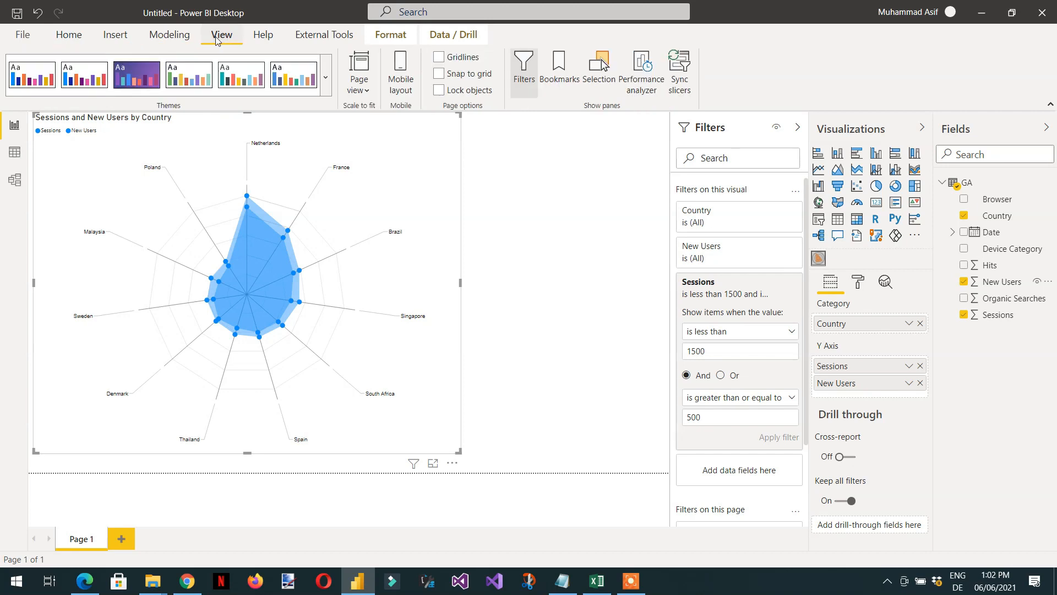
left_click(326, 77)
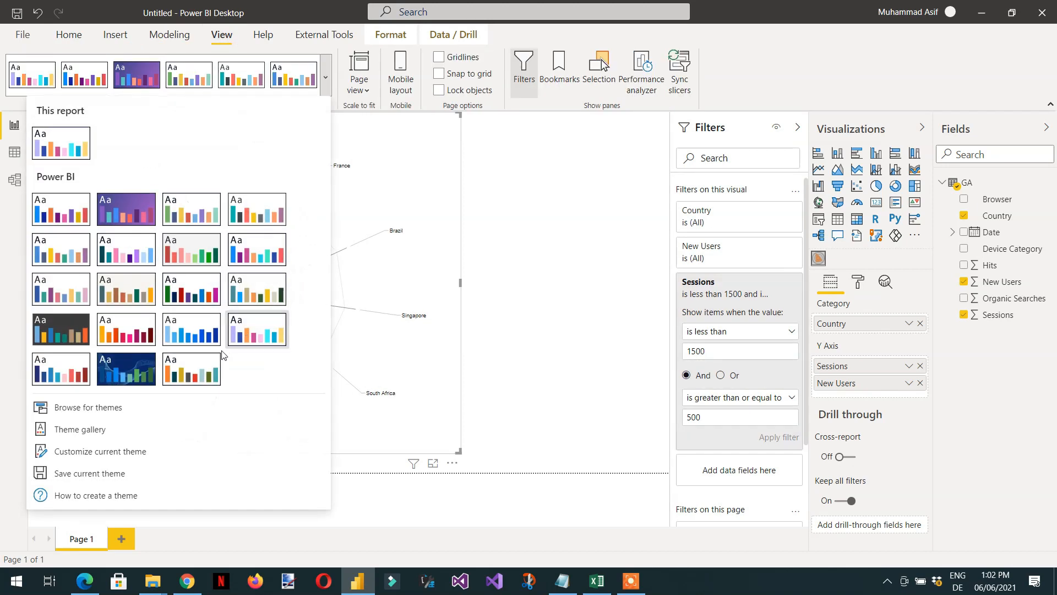
left_click(183, 376)
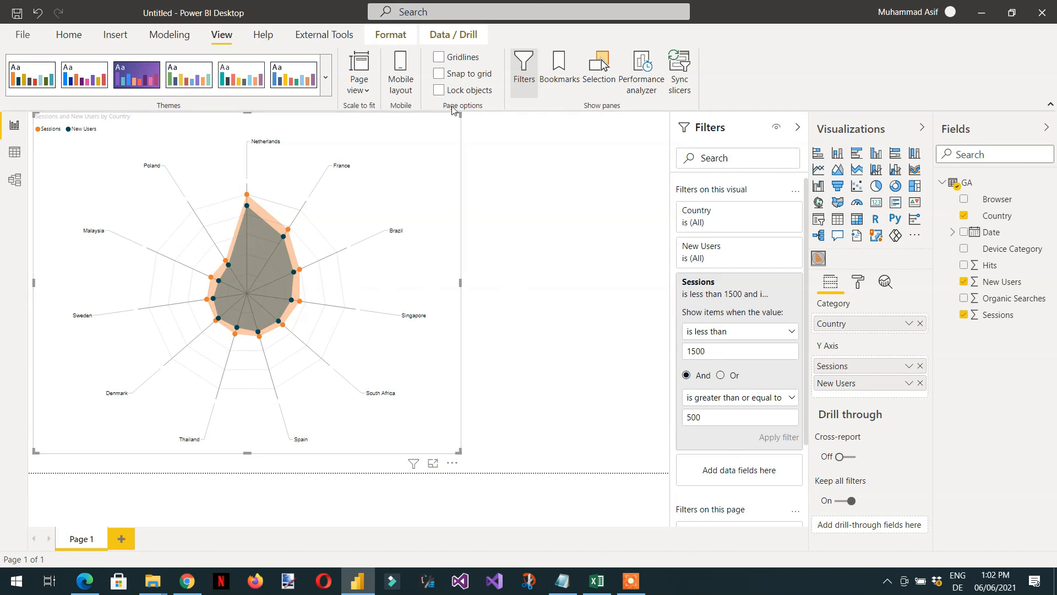
Resize the radar chart by lowering its upper edge to free space above it and extending its lower corner slightly
left_click_drag(457, 114, 457, 204)
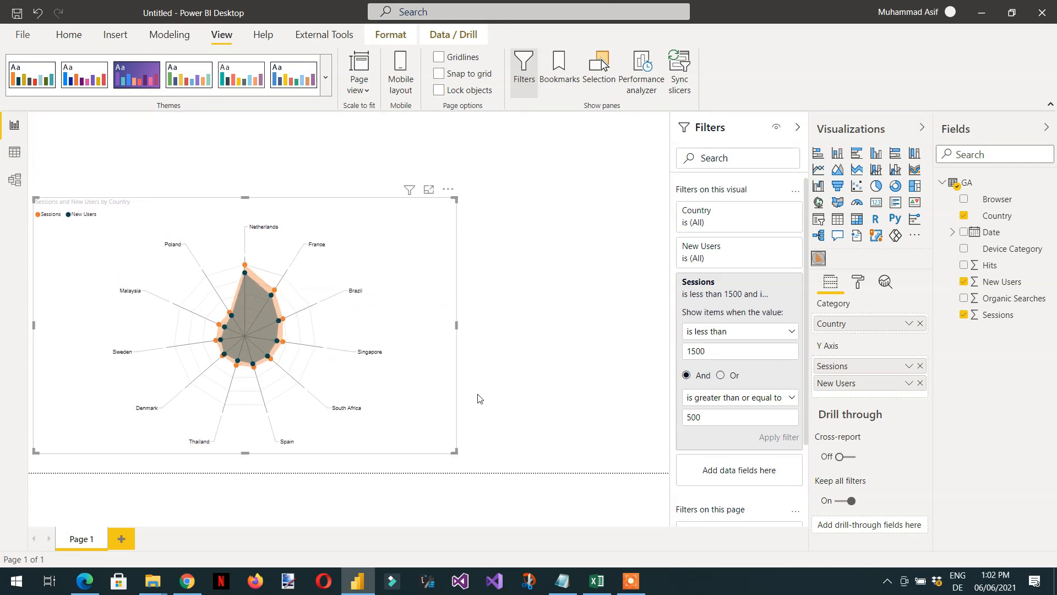
left_click_drag(457, 453, 463, 464)
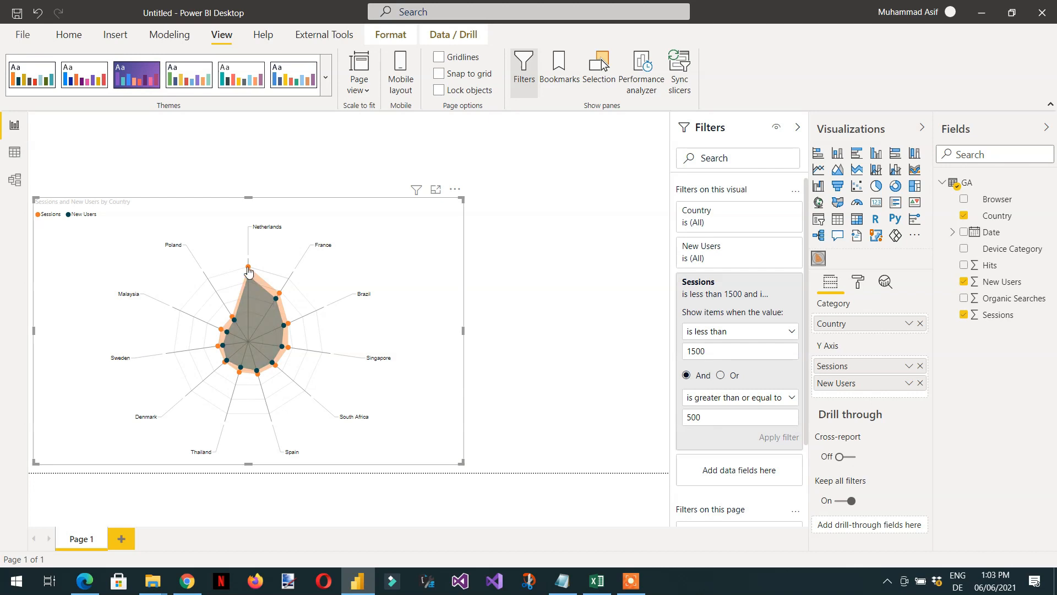
mouse_move(250, 270)
mouse_move(739, 223)
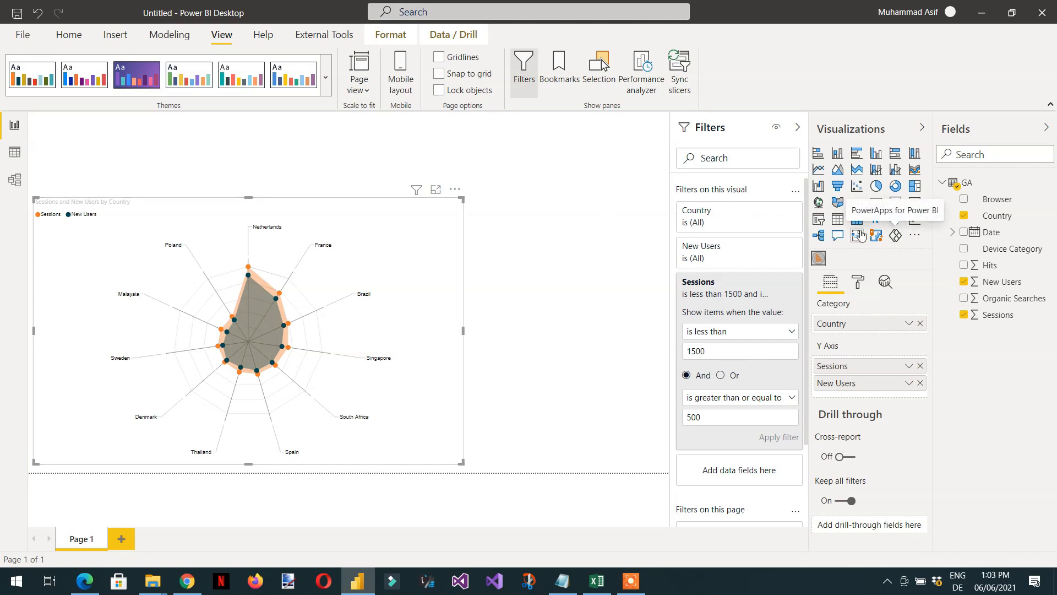
Create a new measure in the GA table with the formula Target = 1000
left_click(67, 34)
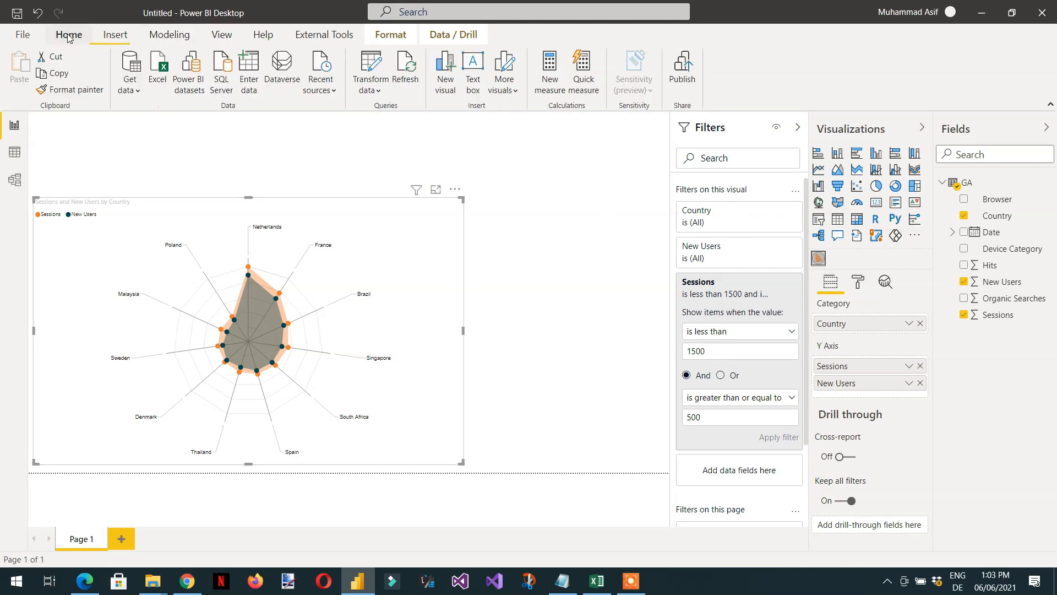
left_click(169, 34)
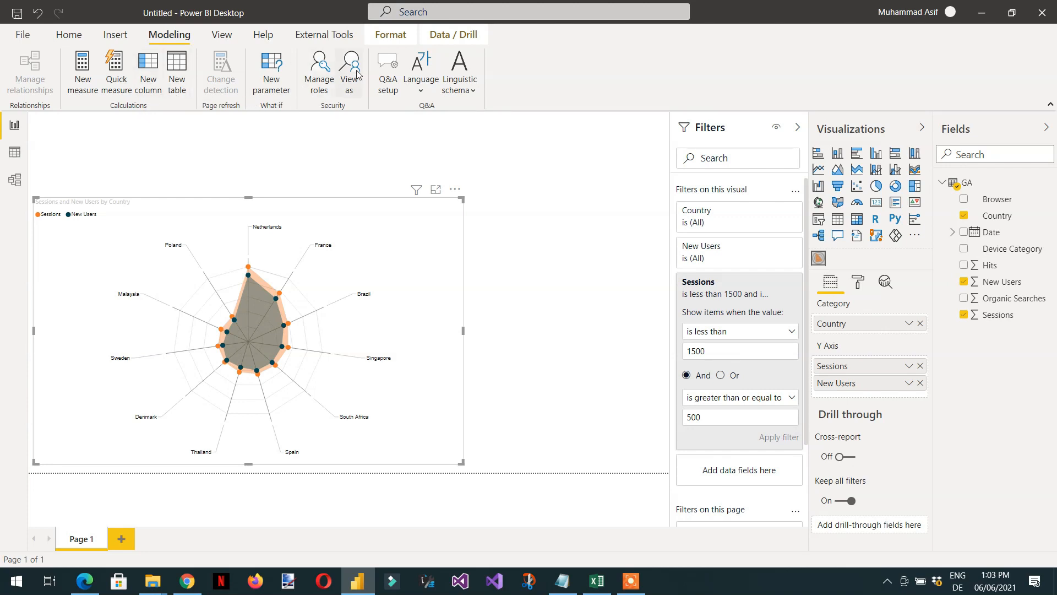
left_click(69, 34)
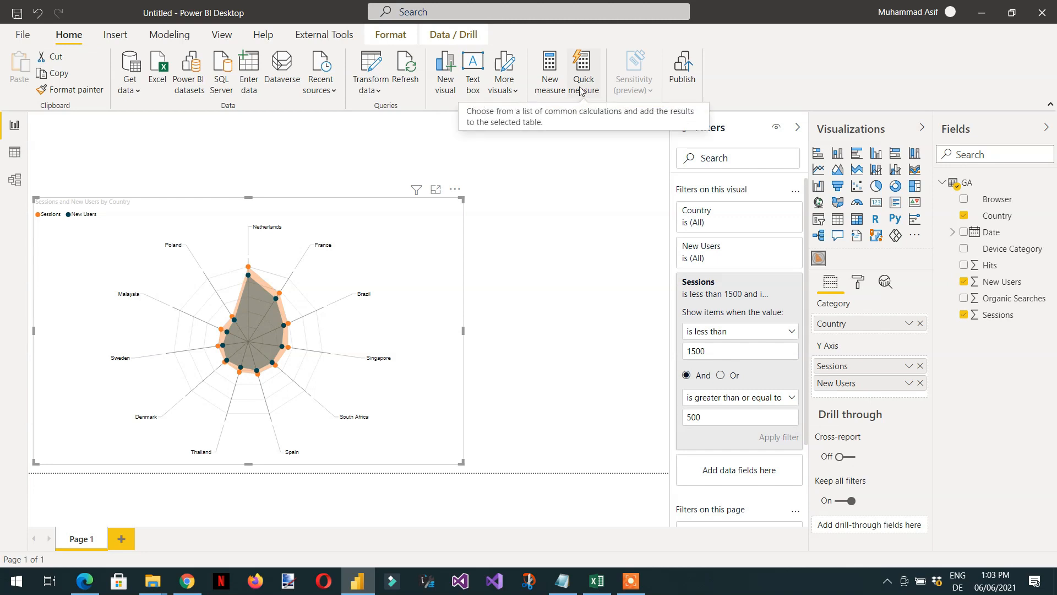
left_click(555, 87)
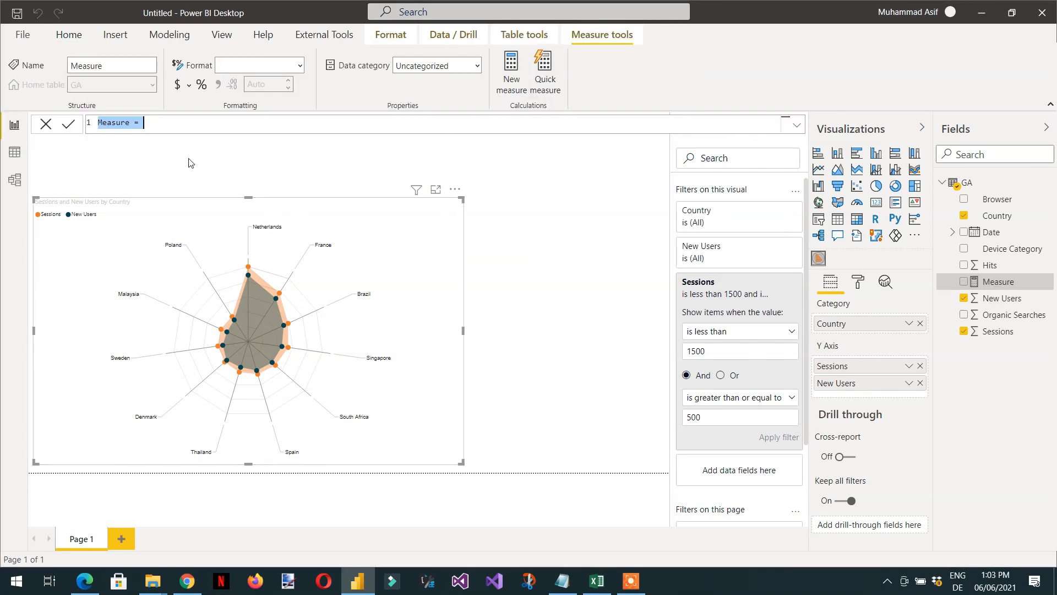
type("Target = 1000")
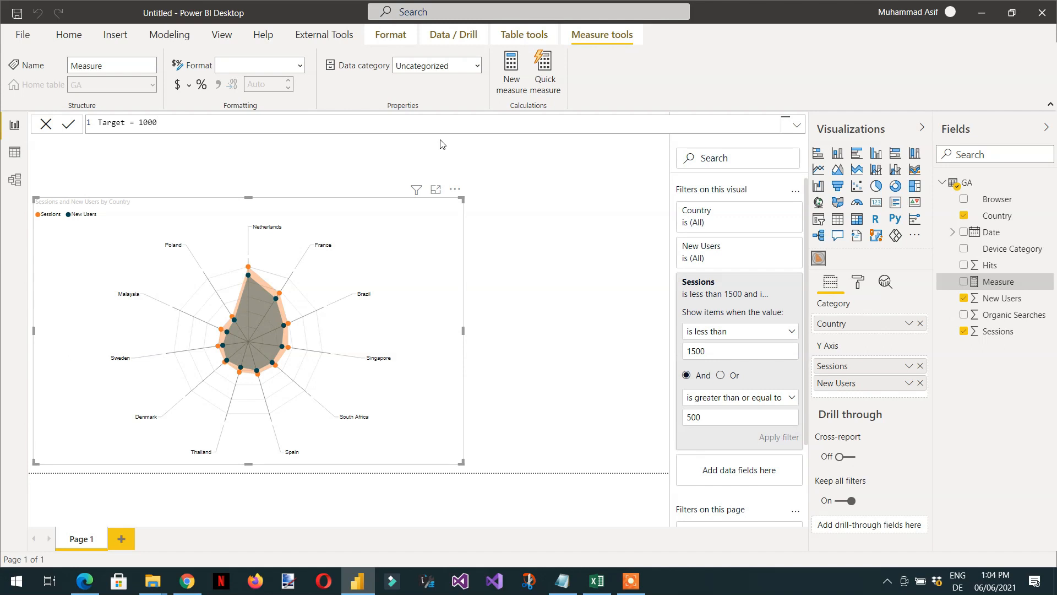
left_click(497, 209)
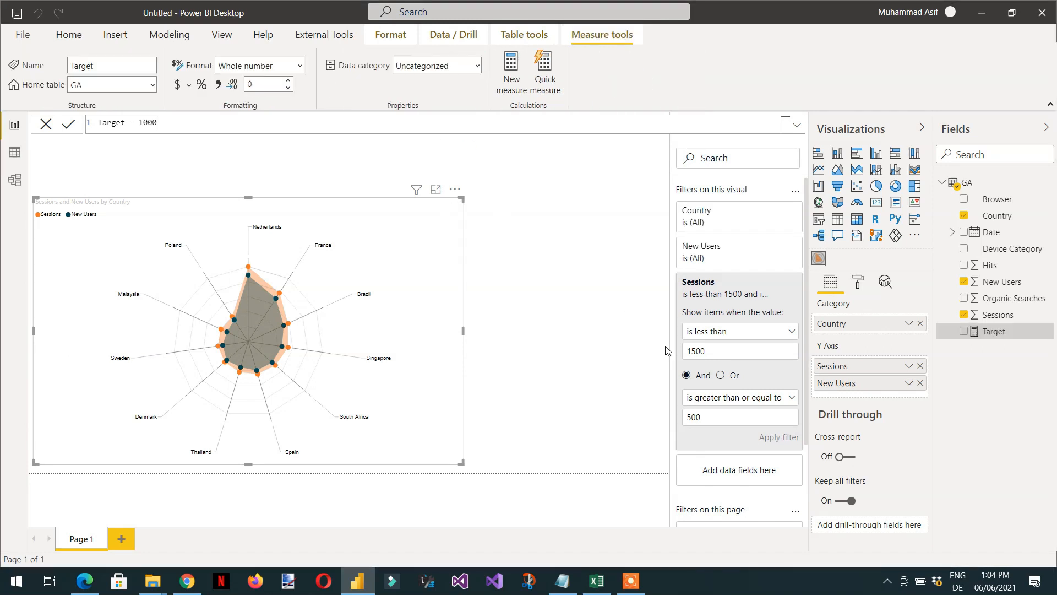
Add the Target measure to the radar chart's Y axis and place it first, above Sessions and New Users
left_click(964, 332)
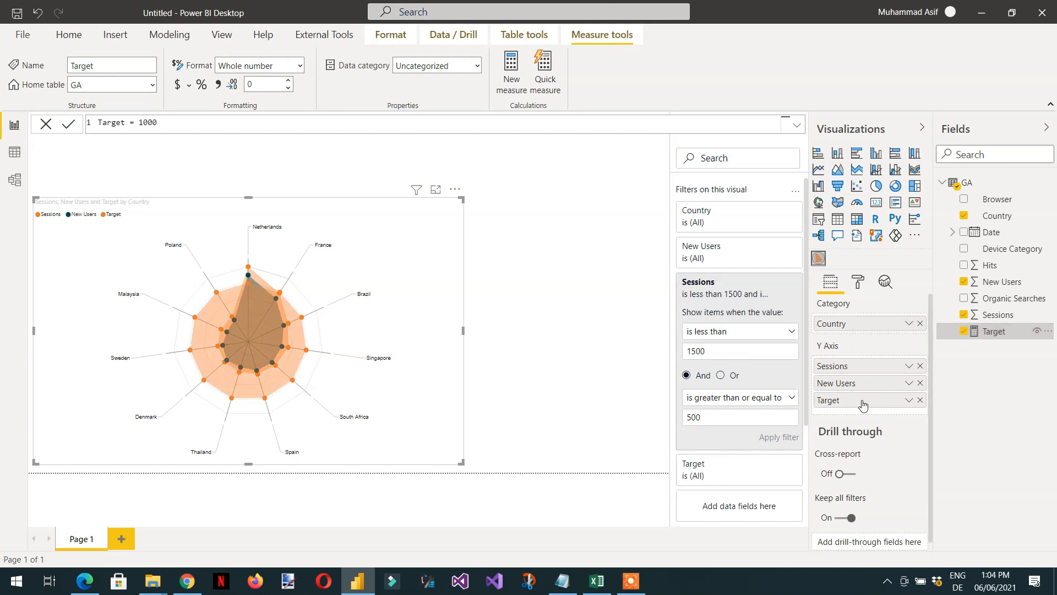
left_click_drag(862, 405, 860, 364)
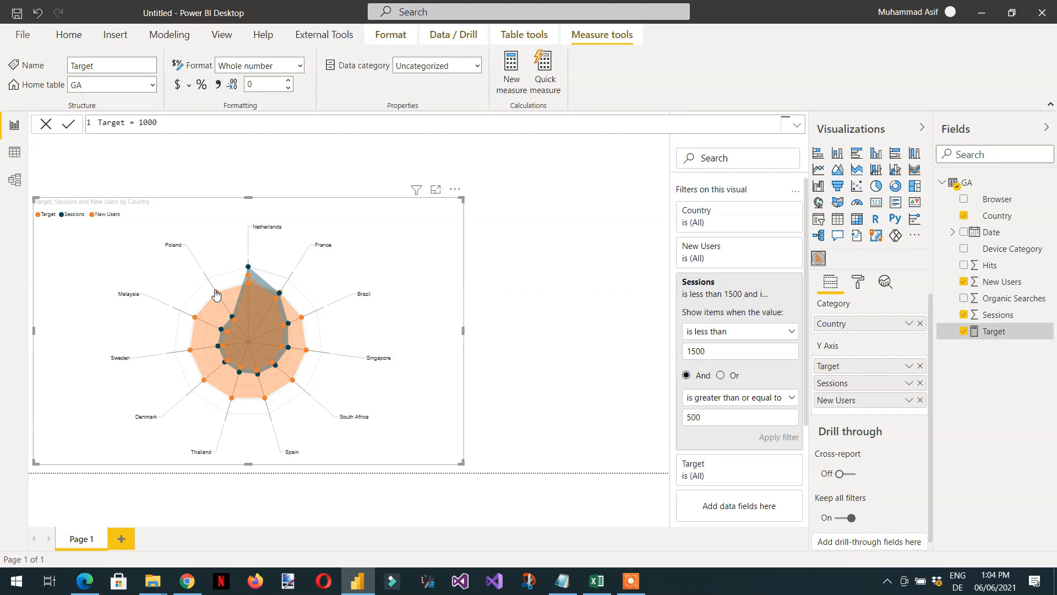
mouse_move(218, 296)
Set the New Users data colour in the radar chart to the red theme colour and deselect the visual
left_click(859, 284)
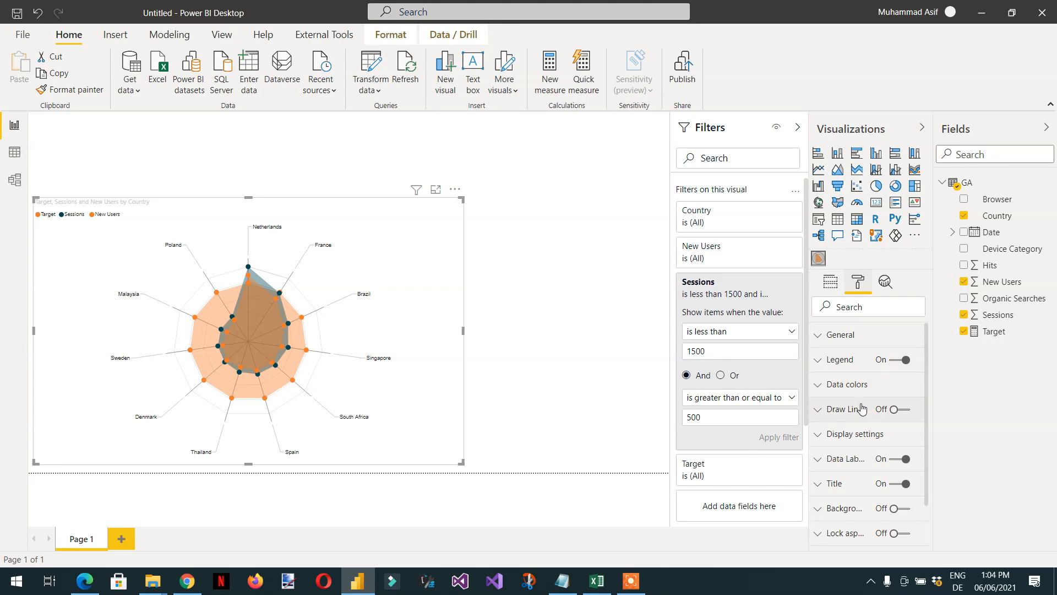
left_click(814, 389)
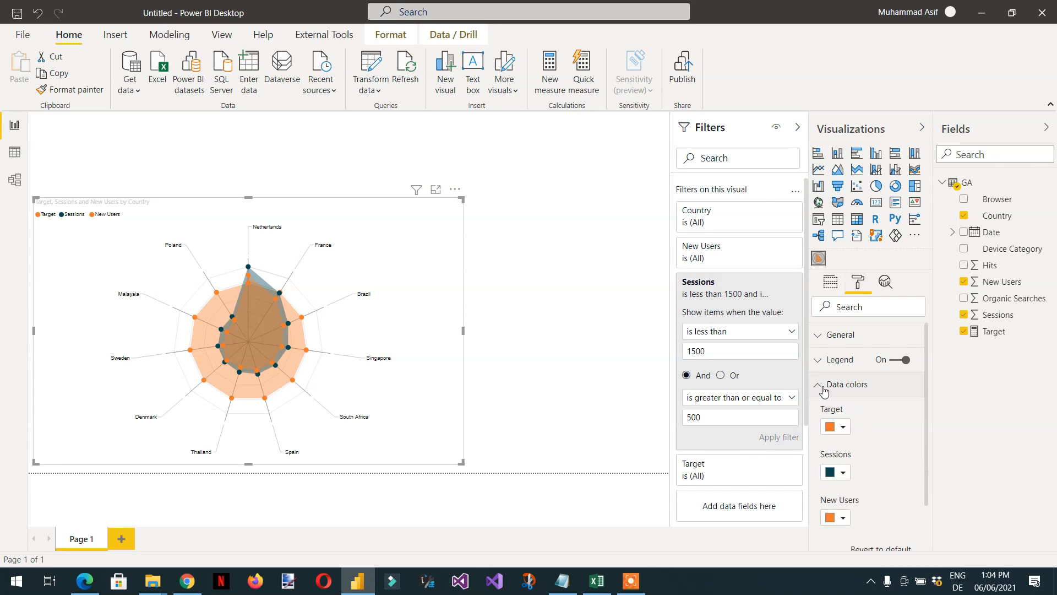
left_click(843, 519)
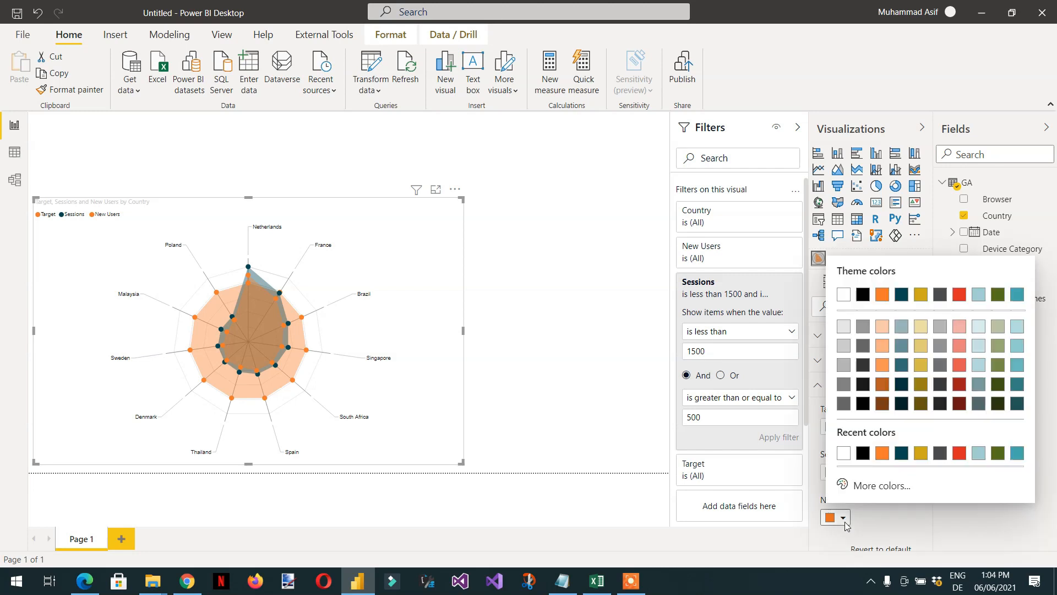
left_click(959, 294)
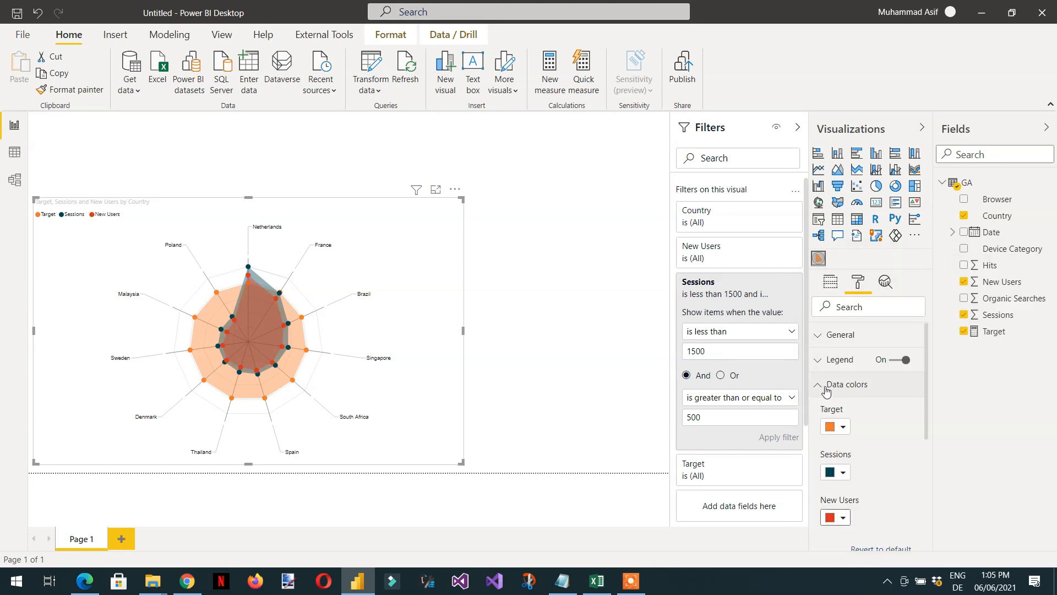
left_click(822, 388)
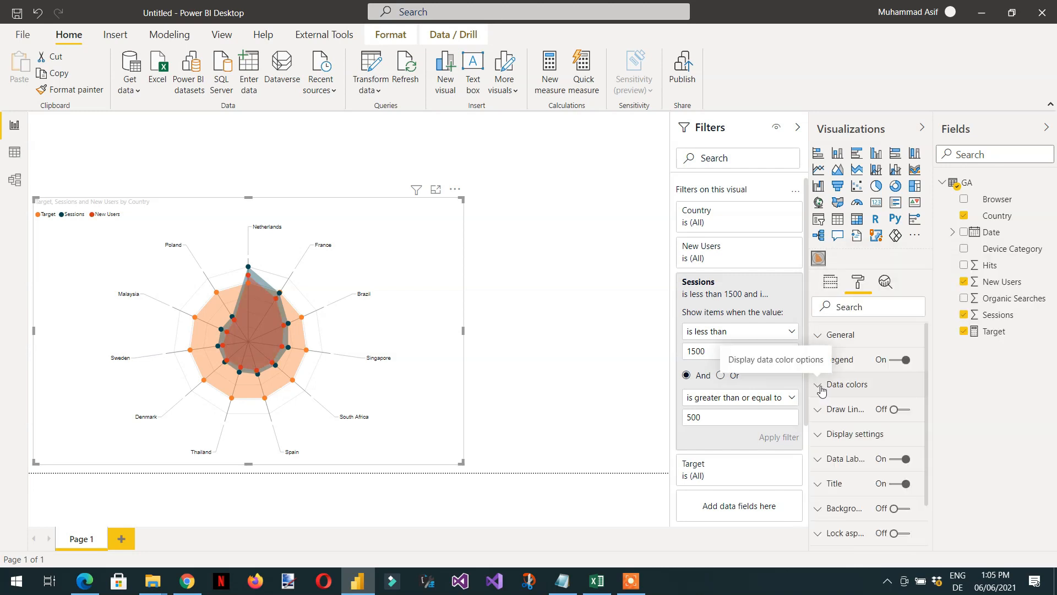
left_click(595, 247)
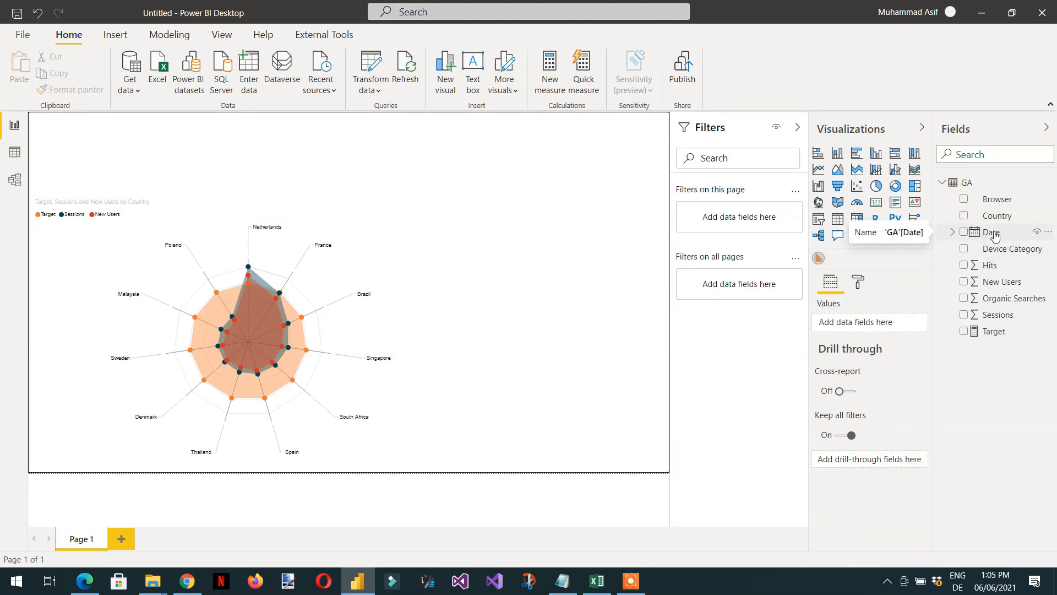
Create a slicer from the Date field using plain dates instead of the hierarchy, and fit it into the space above the radar chart
left_click_drag(994, 235, 574, 167)
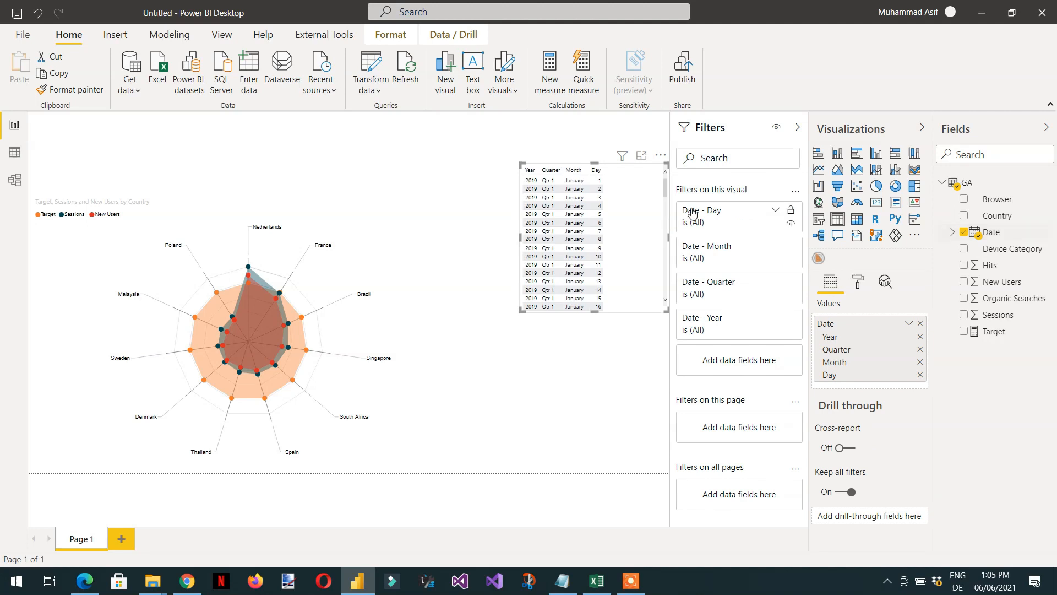
left_click(909, 325)
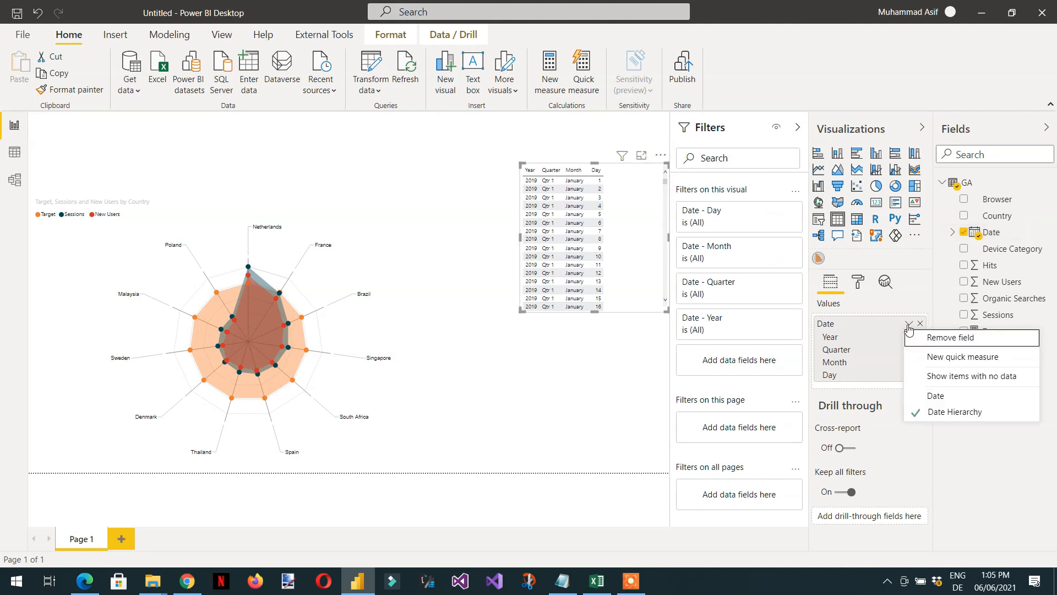
left_click(946, 397)
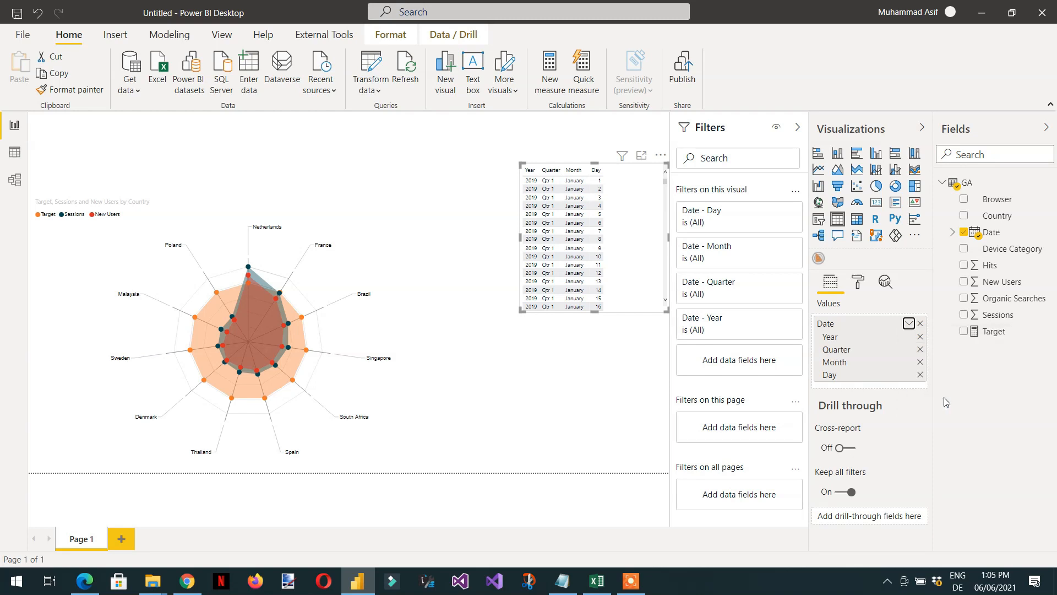
left_click(819, 220)
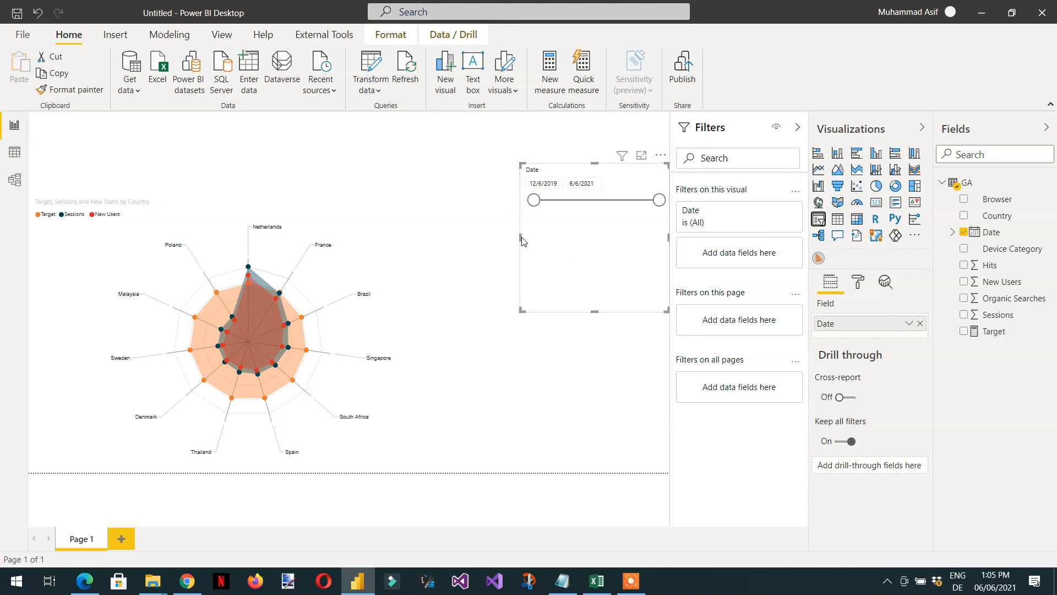
left_click_drag(594, 310, 594, 216)
left_click_drag(617, 176, 596, 143)
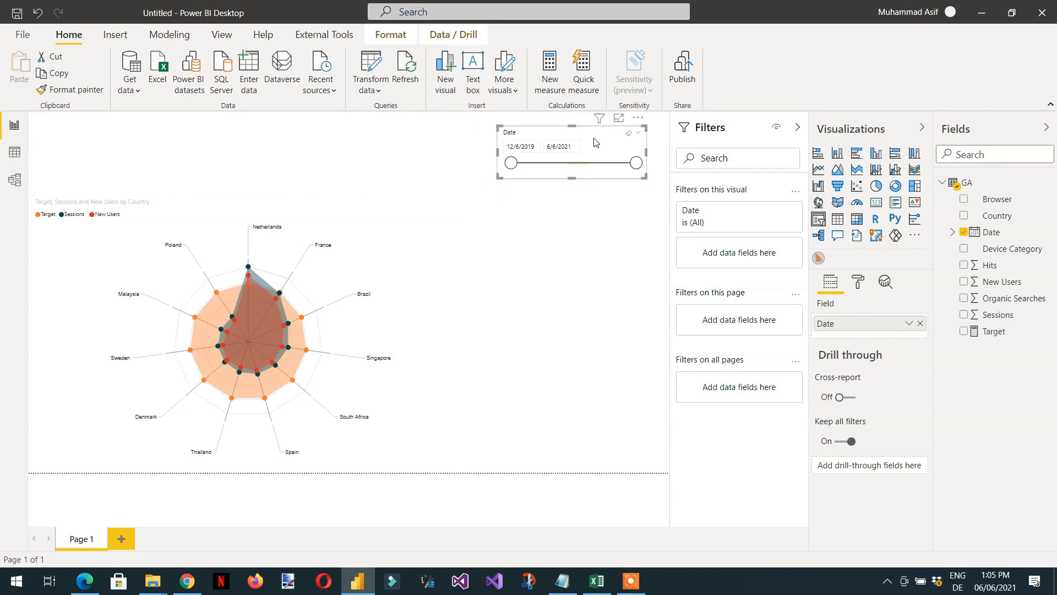
Examine the date slicer's header formatting options, including its text size and font family
left_click(859, 284)
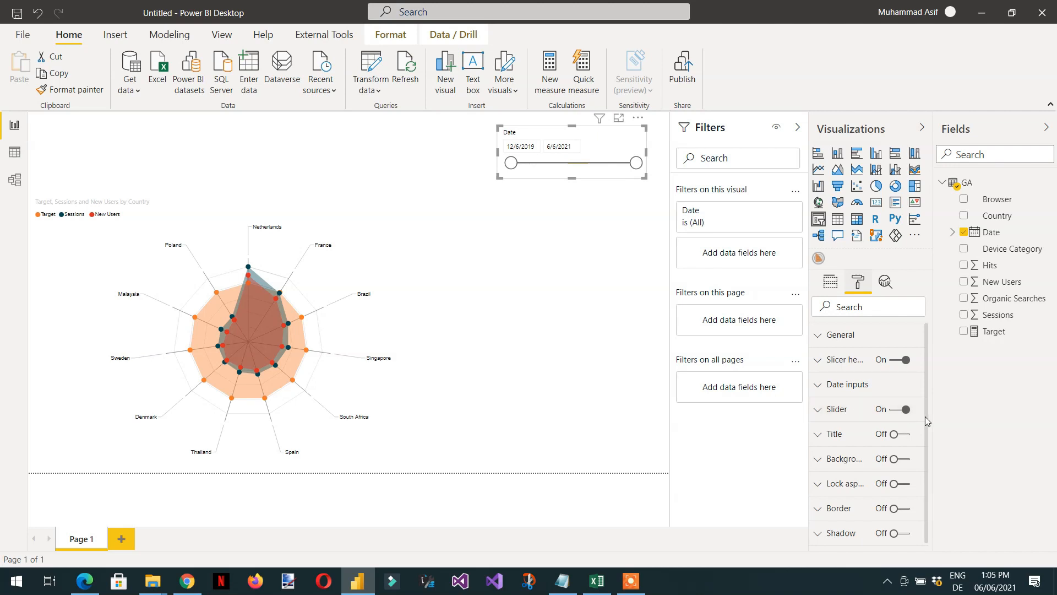
left_click_drag(925, 417, 931, 391)
left_click(818, 363)
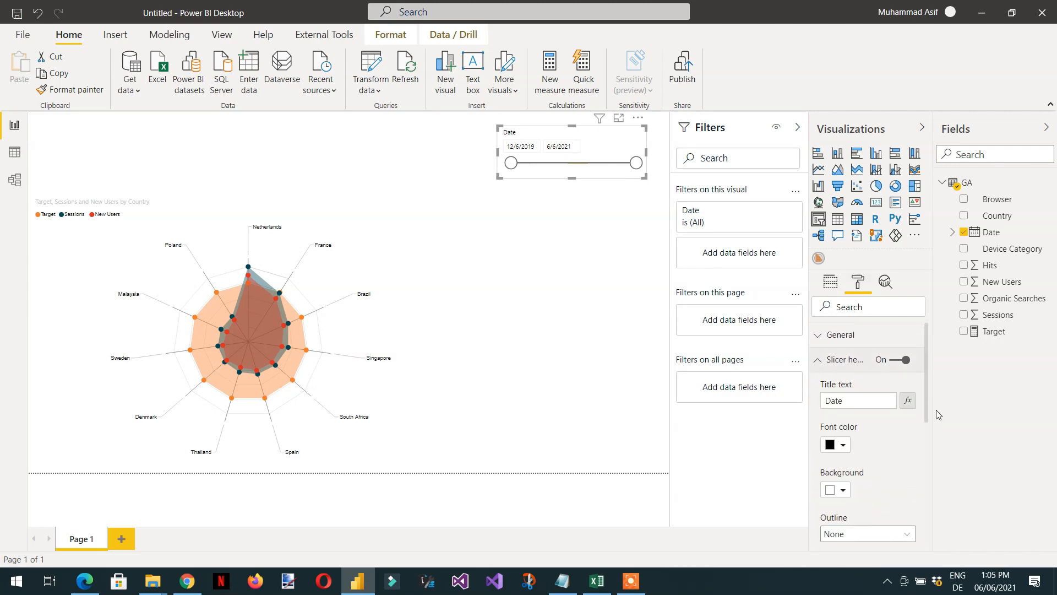
left_click_drag(928, 407, 939, 468)
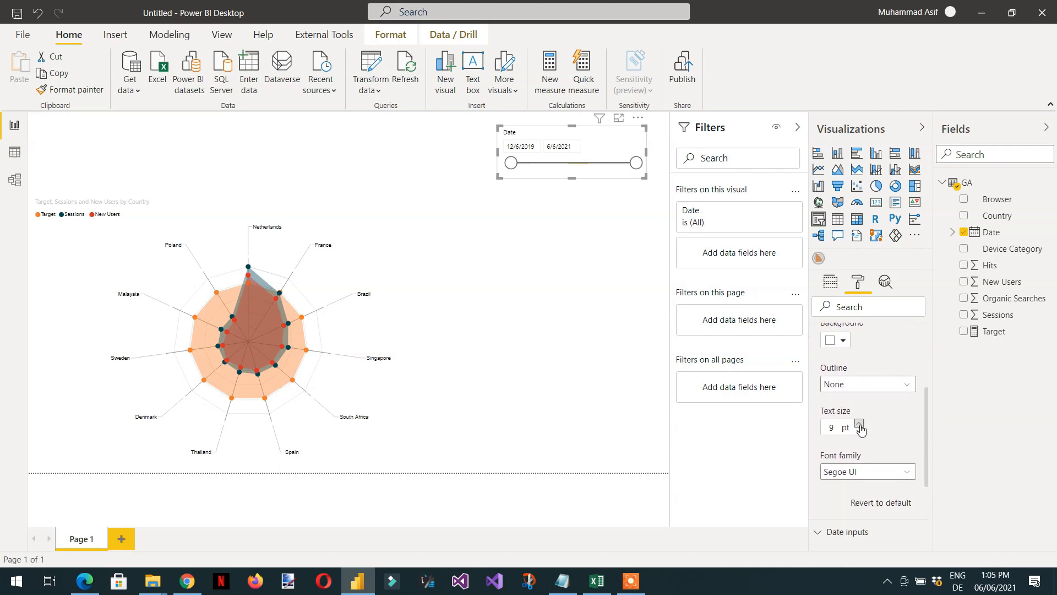
Widen the date slicer by extending its left edge, and set its range to start at 5/31/2020
left_click_drag(497, 151, 275, 150)
left_click_drag(190, 149, 421, 155)
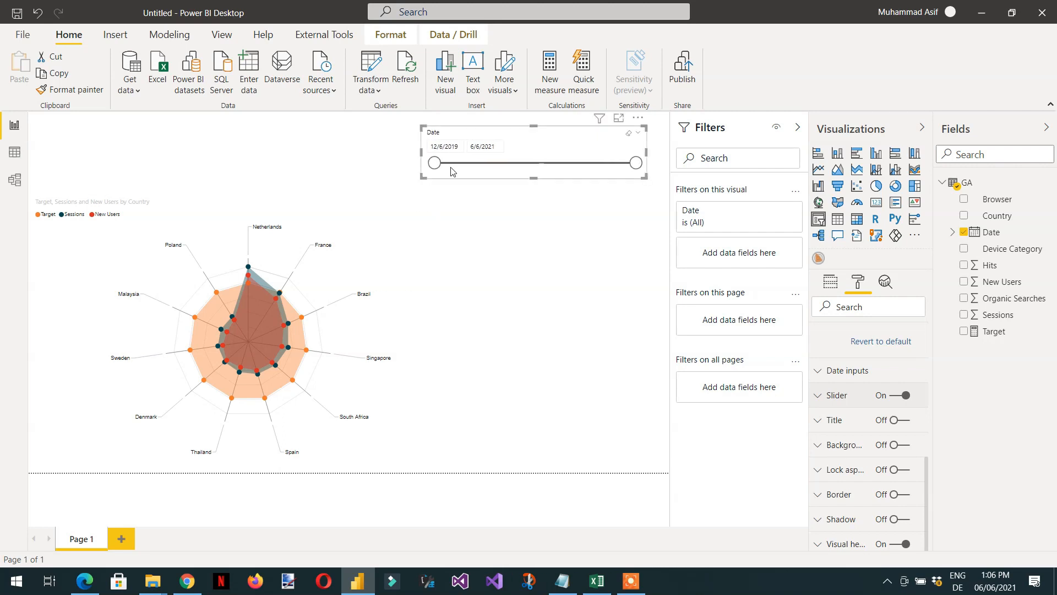
left_click_drag(439, 169, 497, 172)
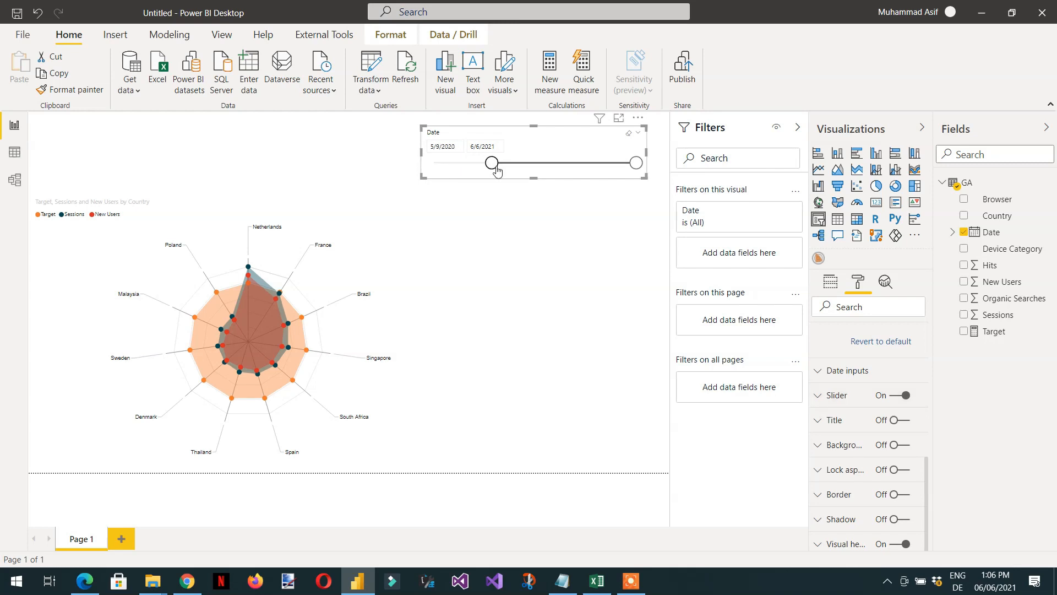
left_click_drag(497, 171, 471, 164)
mouse_move(635, 164)
left_mouse_down()
mouse_move(576, 164)
mouse_move(635, 163)
left_mouse_up()
left_click_drag(472, 162, 500, 163)
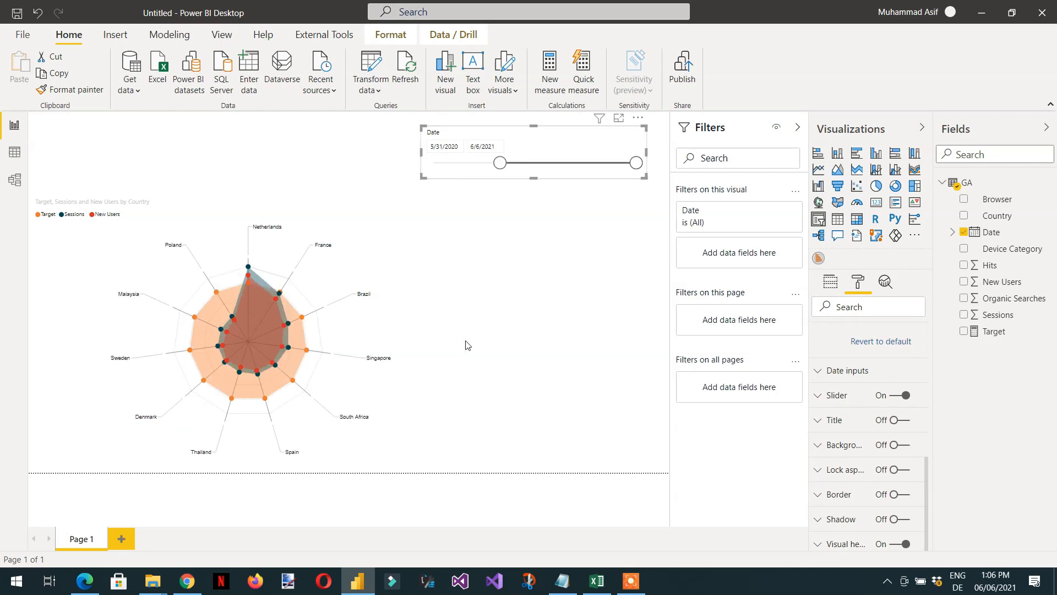